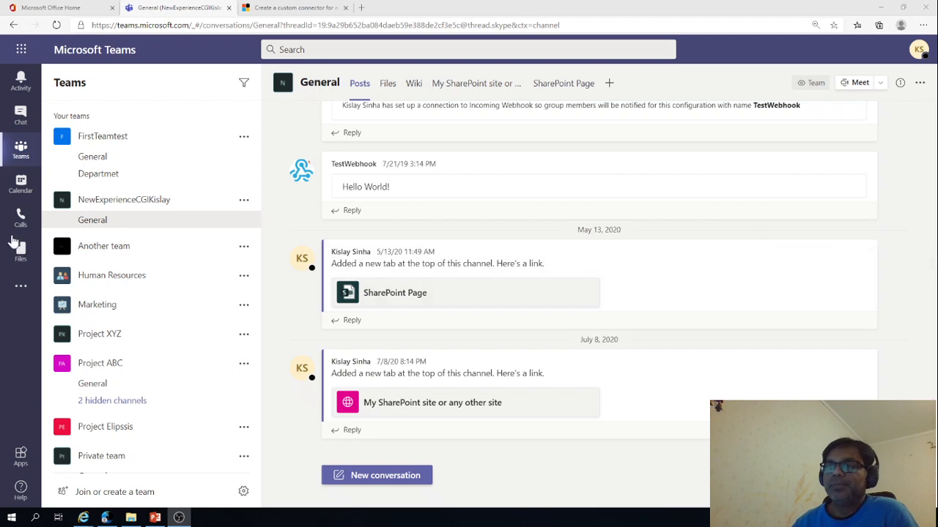
Search the Teams app catalogue for "apporvals" and open the details of Microsoft's Approvals app
click(24, 292)
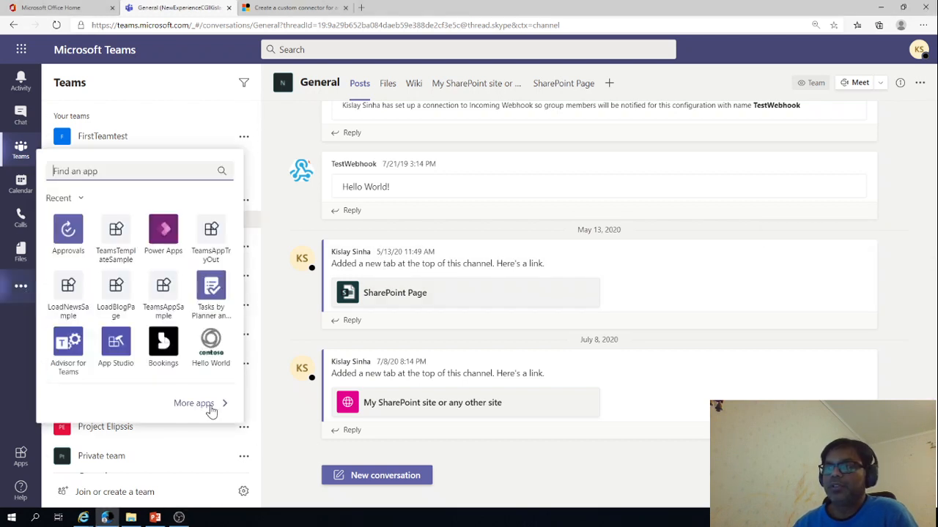
click(22, 460)
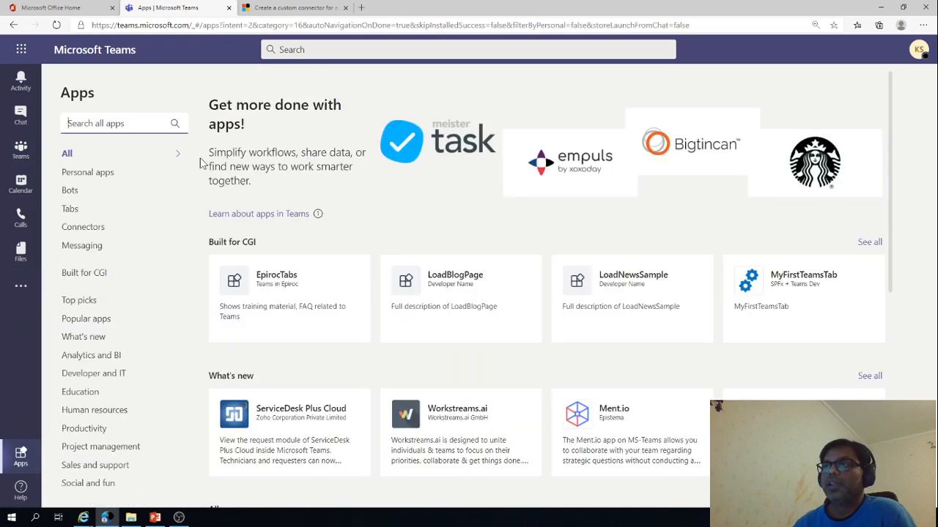
click(150, 124)
text(apporva)
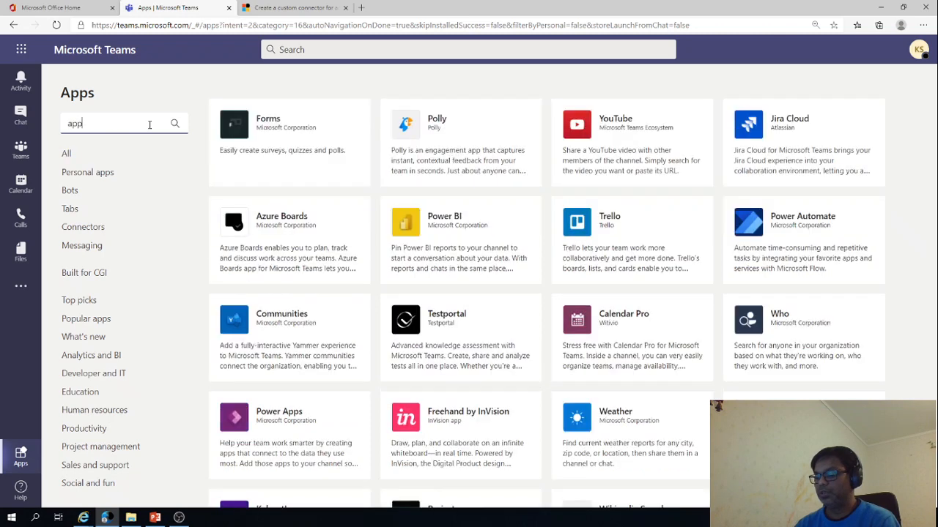
key(BackSpace)
key(BackSpace)
key(BackSpace)
key(BackSpace)
text(rovals)
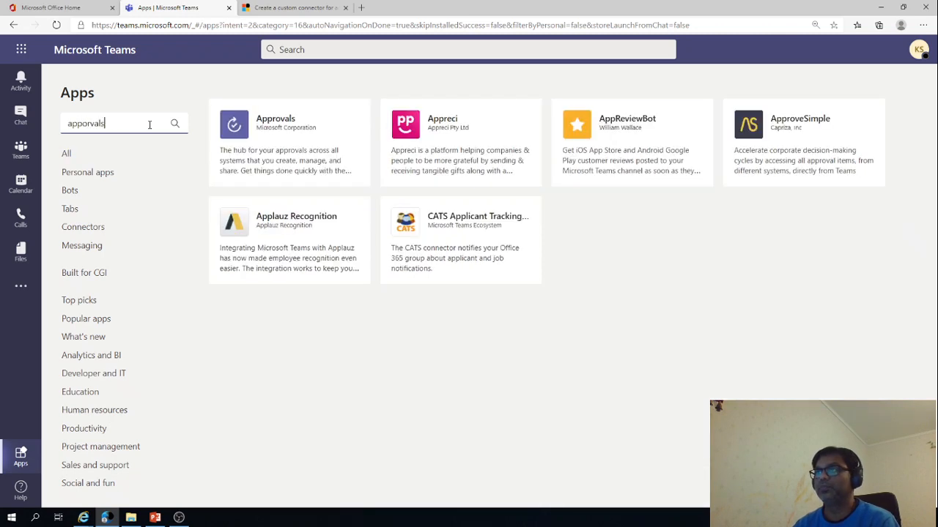
click(292, 167)
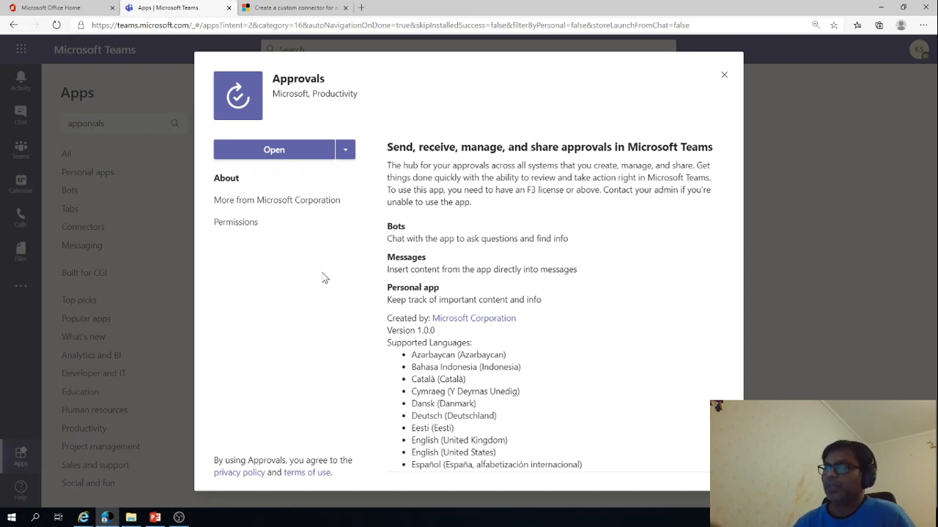
Review the Approvals app's supported languages, the other Microsoft apps and the permissions it requires
scroll(500, 285, down, 3)
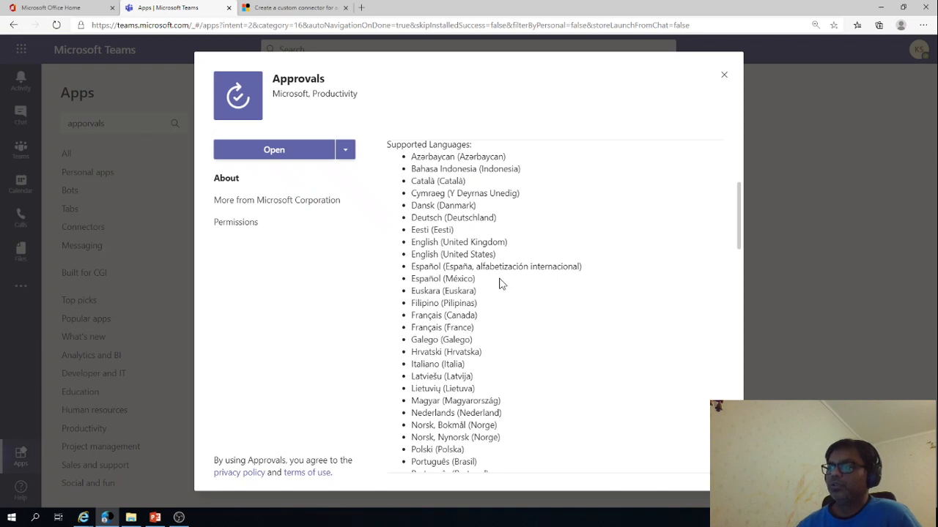
scroll(502, 285, down, 3)
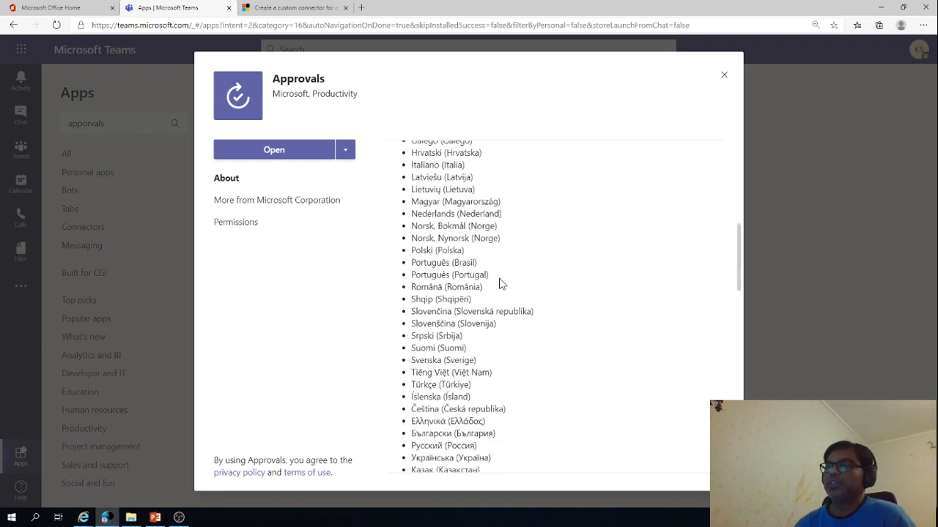
scroll(500, 284, down, 2)
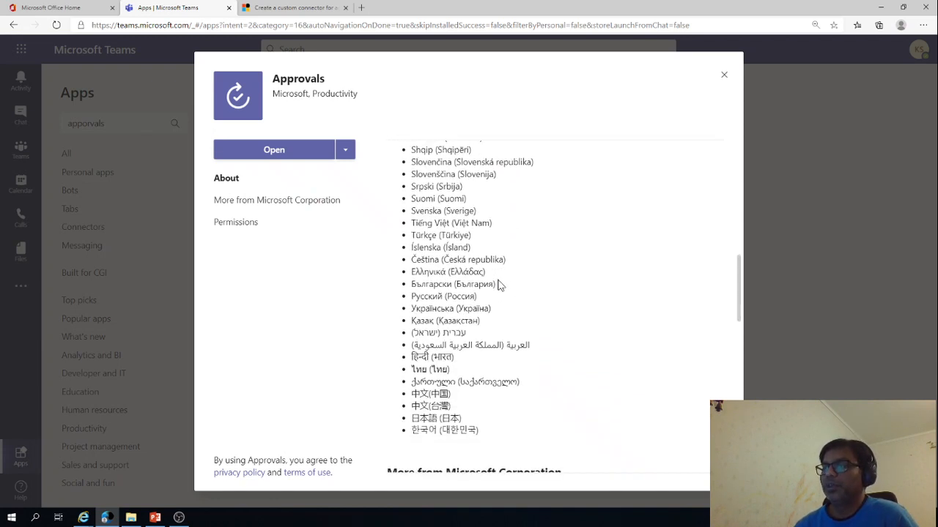
click(247, 202)
click(246, 221)
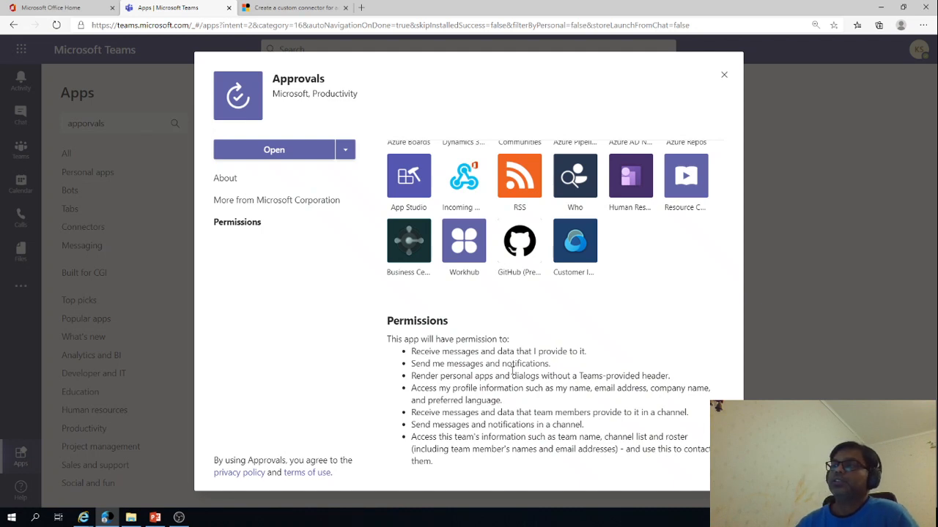
Open the Approvals app and show the list of sent requests
click(285, 155)
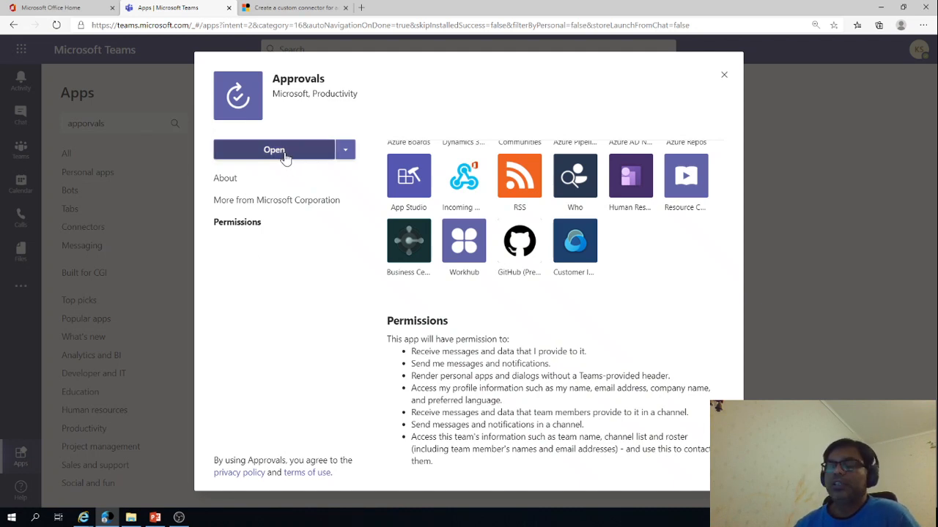
click(343, 151)
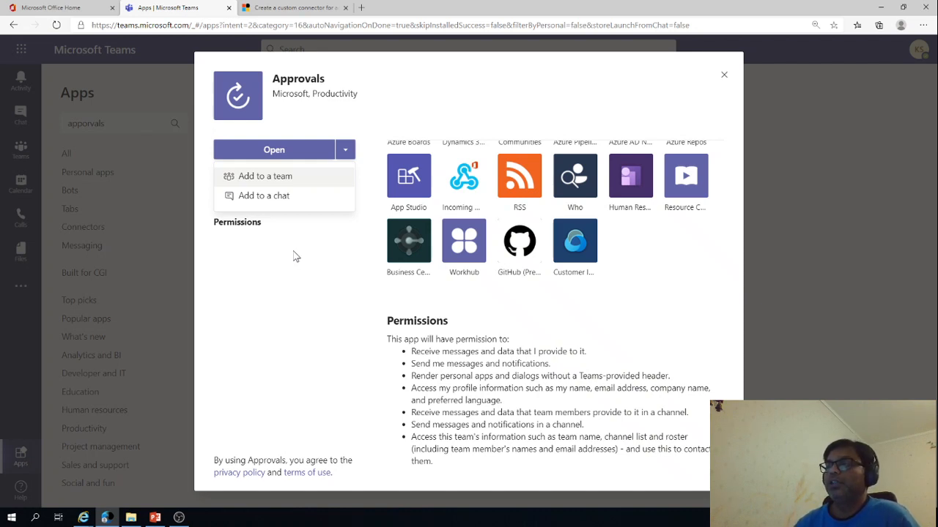
click(269, 150)
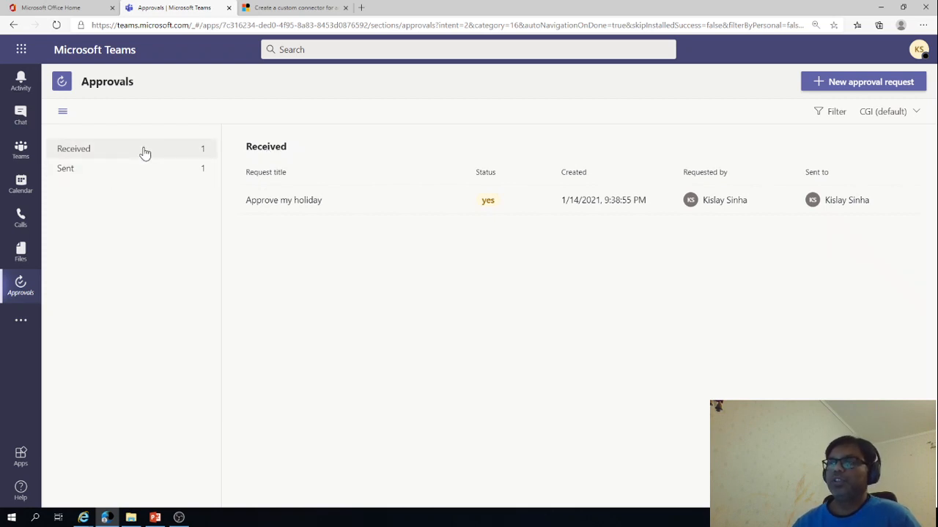
click(148, 173)
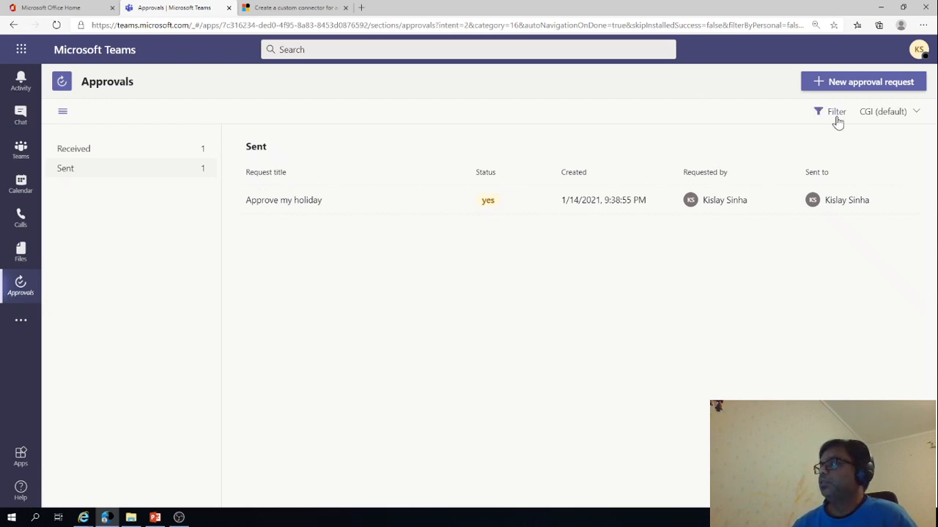
Start a new approval request and name it "Approve my budget"
click(863, 82)
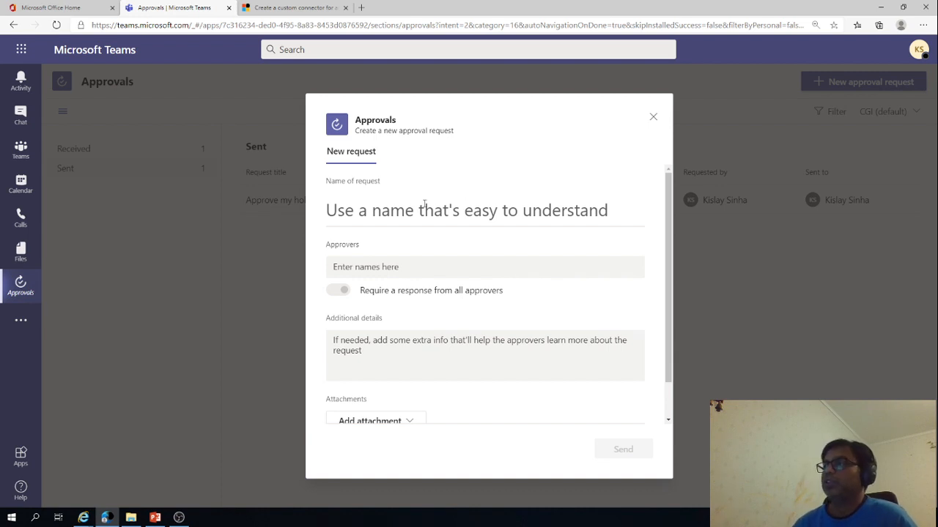
click(361, 212)
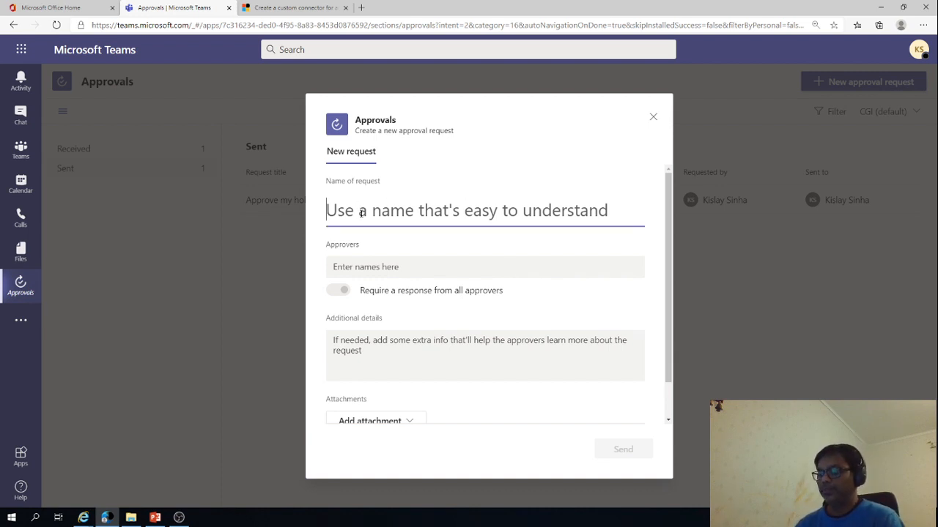
text(App)
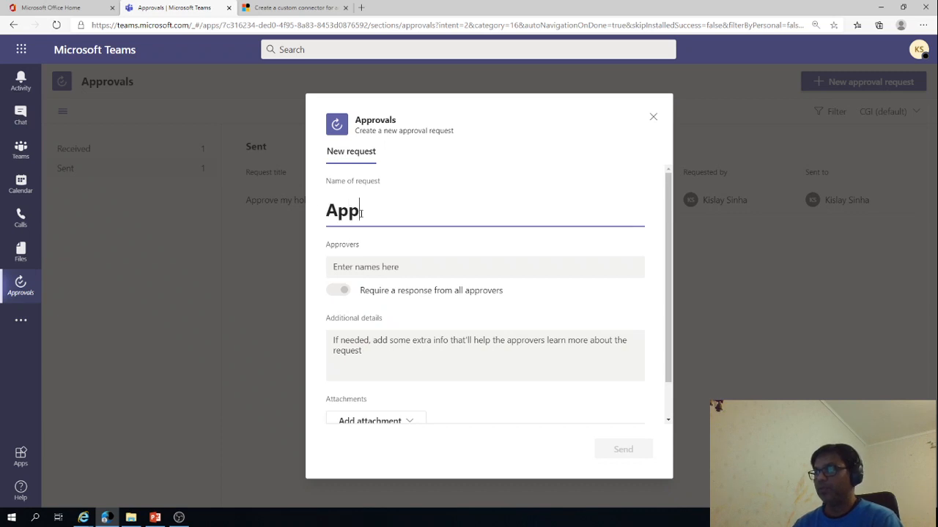
text(rove my budget)
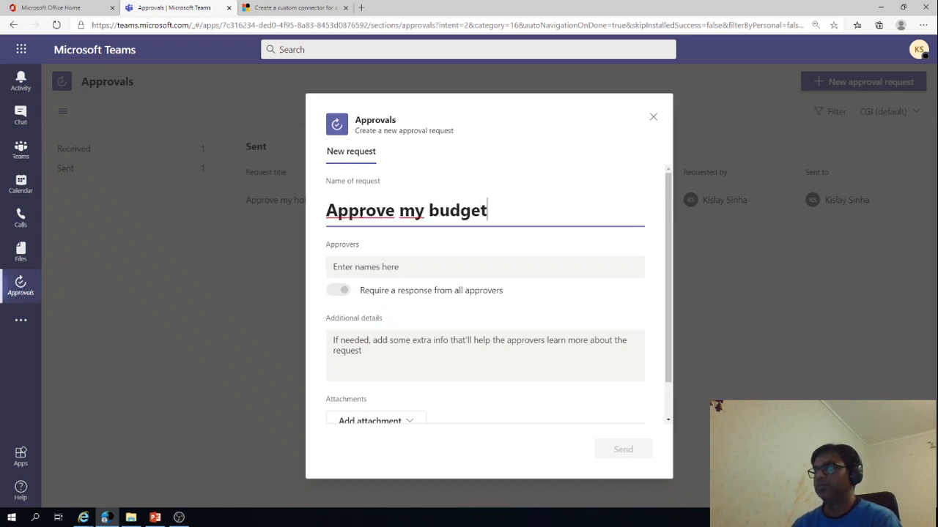
Add your own account as the approver of the budget request, using the suggested person
click(356, 270)
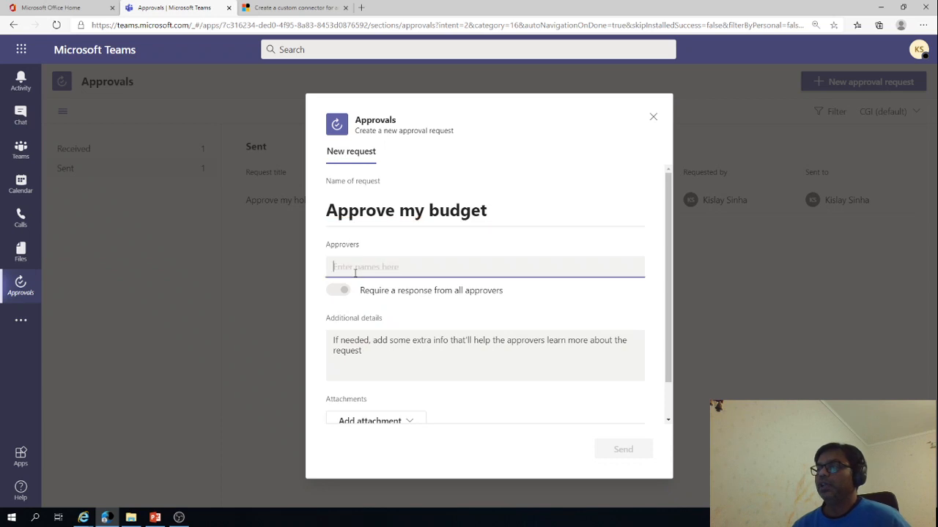
text(Kisa)
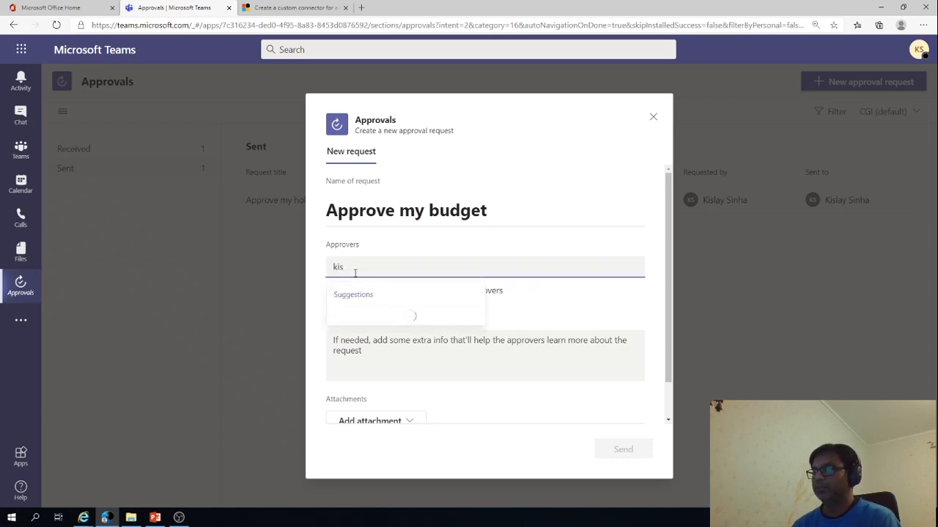
key(BackSpace)
text(lay Sinha)
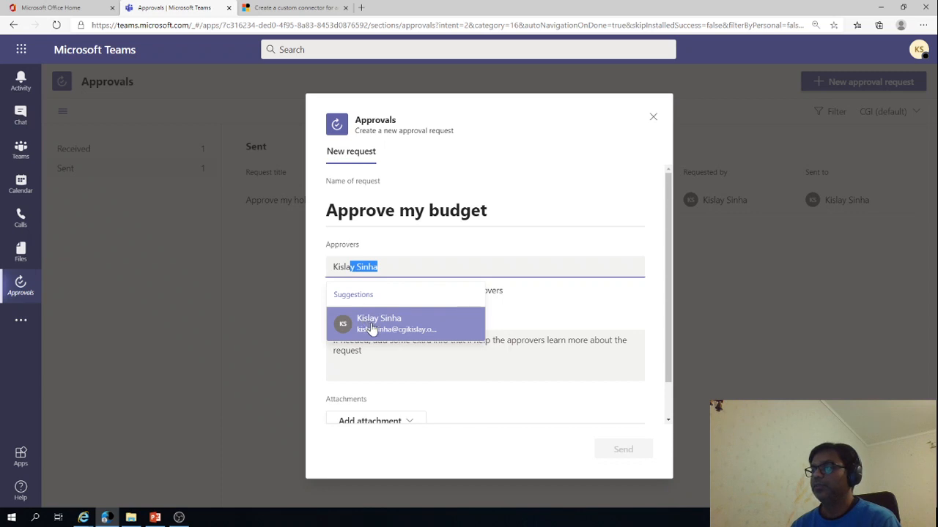
click(370, 326)
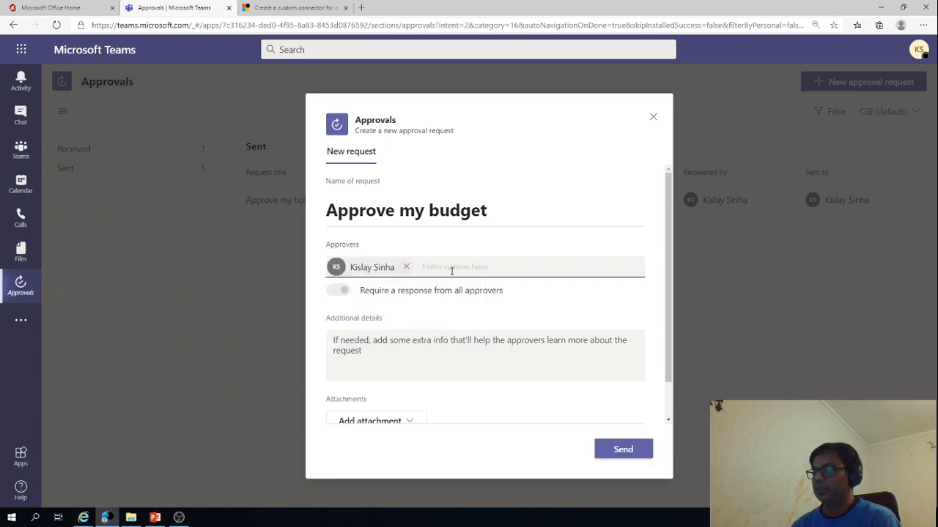
text(kis)
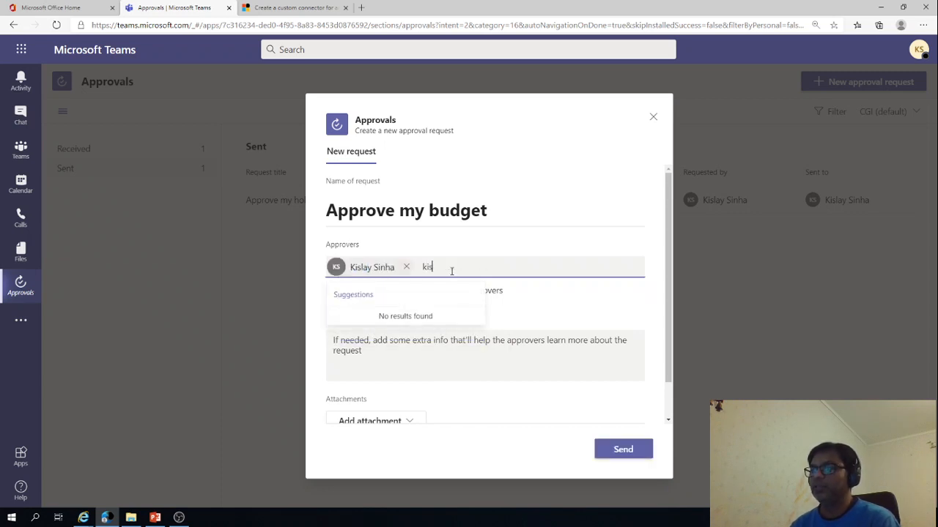
key(BackSpace)
key(BackSpace)
key(BackSpace)
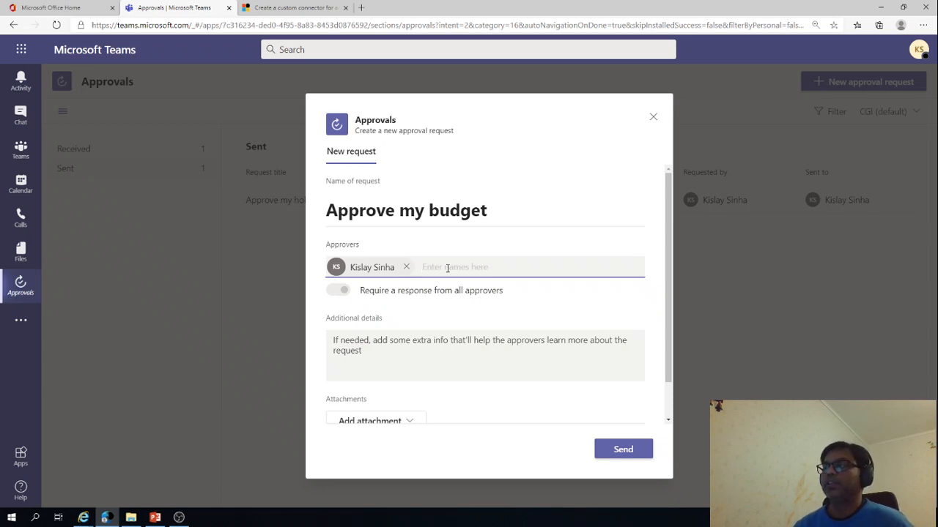
Enter "Please approve my budget" as the request's additional details and check the attachment options
scroll(437, 302, down, 1)
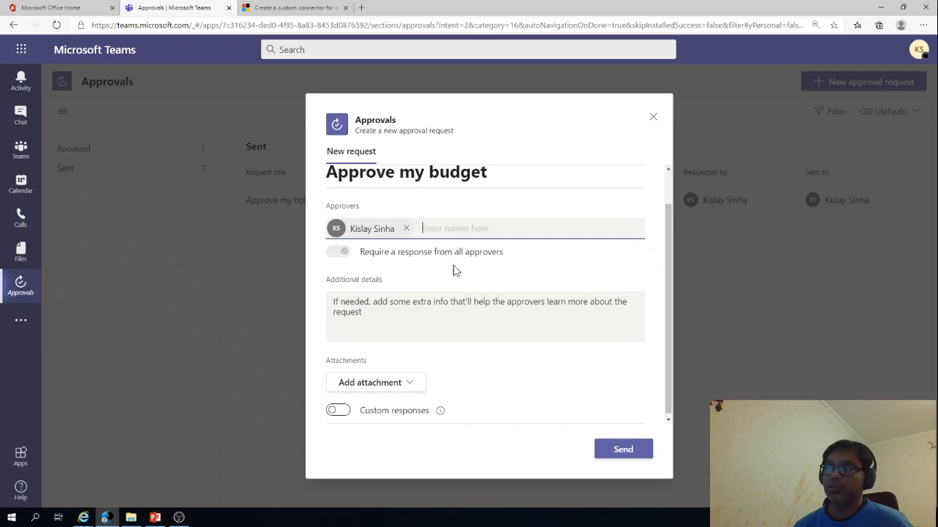
click(425, 299)
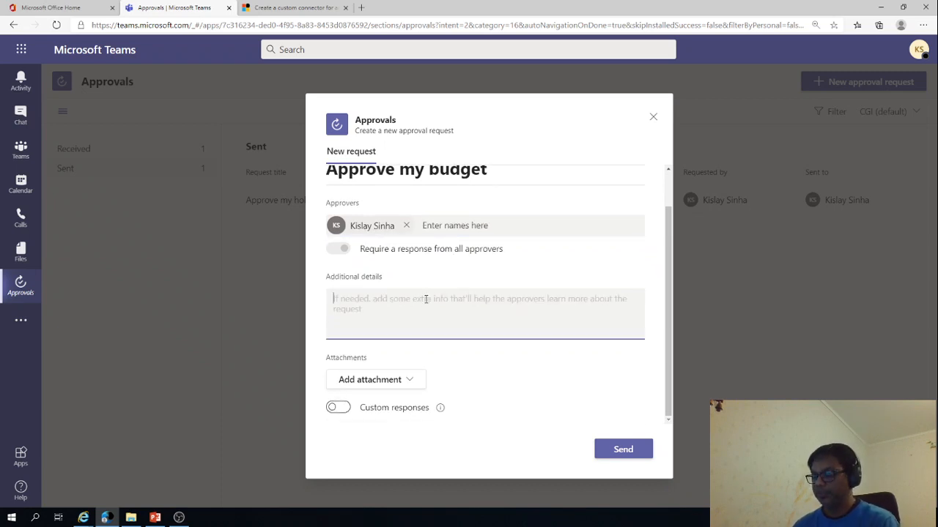
text(Pl)
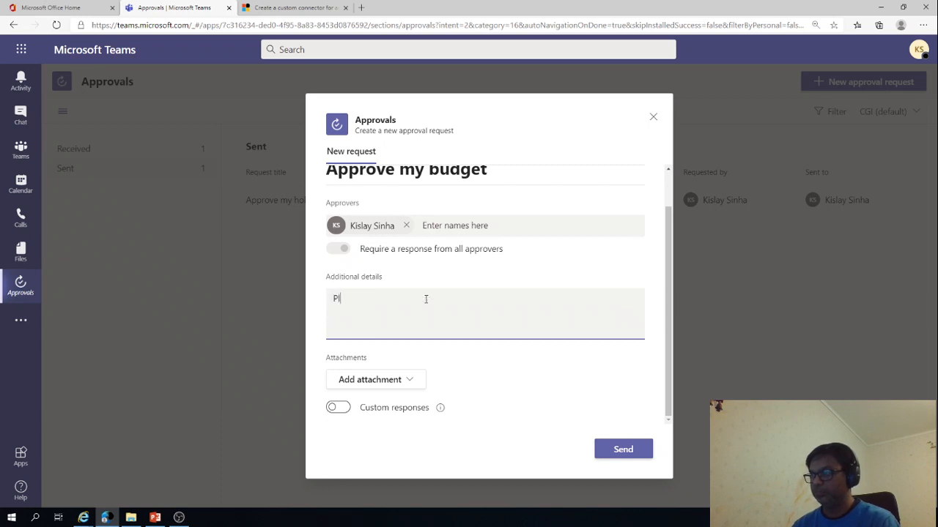
text(ease approve m)
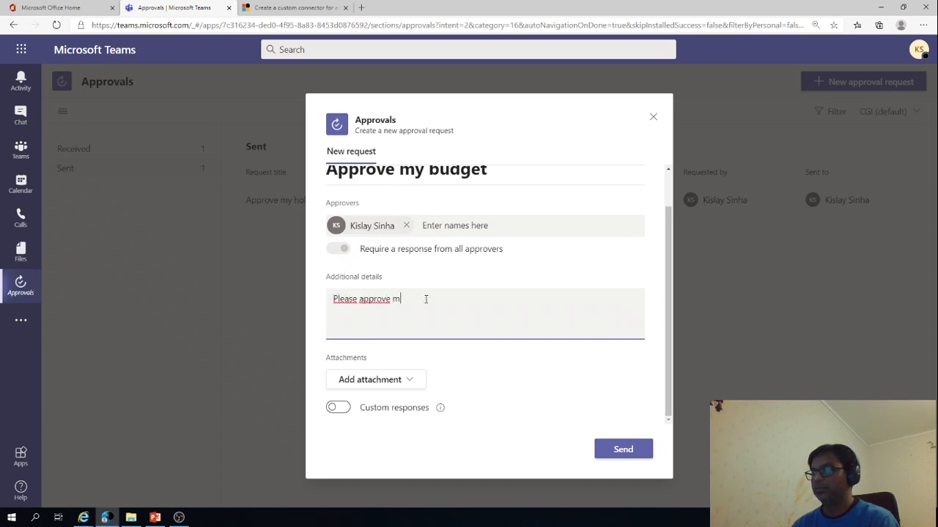
text(y budget)
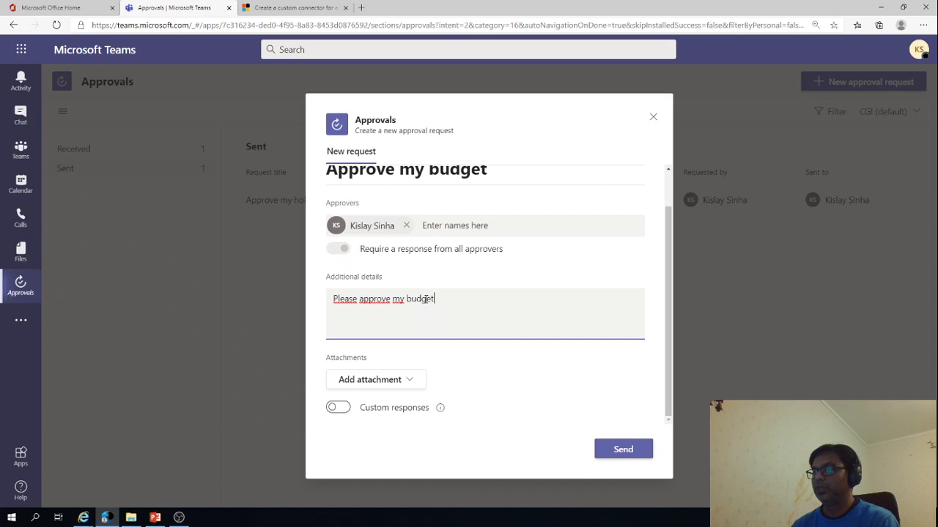
click(405, 383)
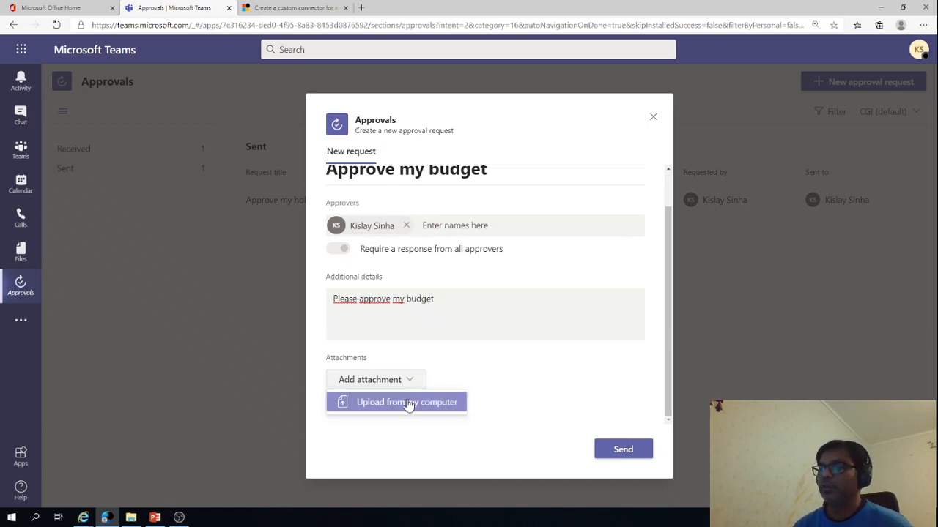
click(463, 379)
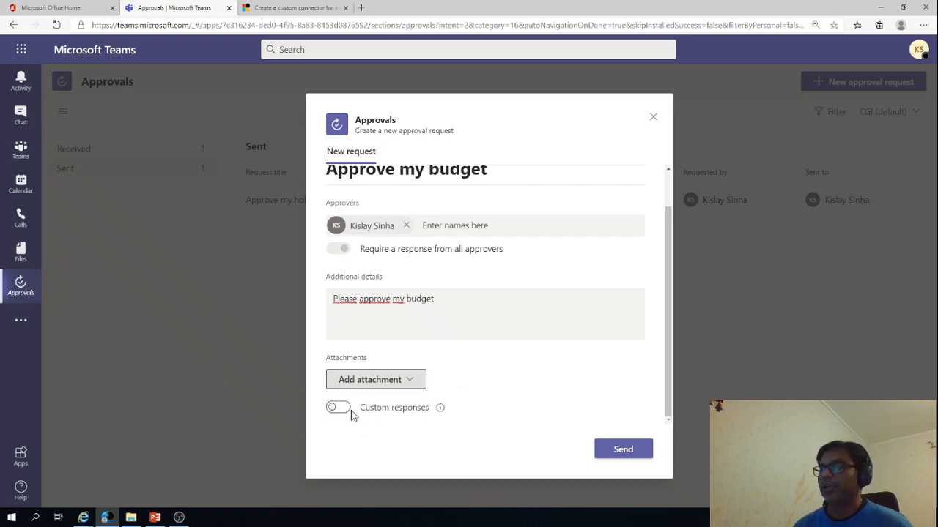
Enable custom responses with the options "Yes" and "No", and send the budget request
click(348, 411)
click(470, 391)
text(Yesy)
key(Tab)
text(No)
click(462, 385)
key(BackSpace)
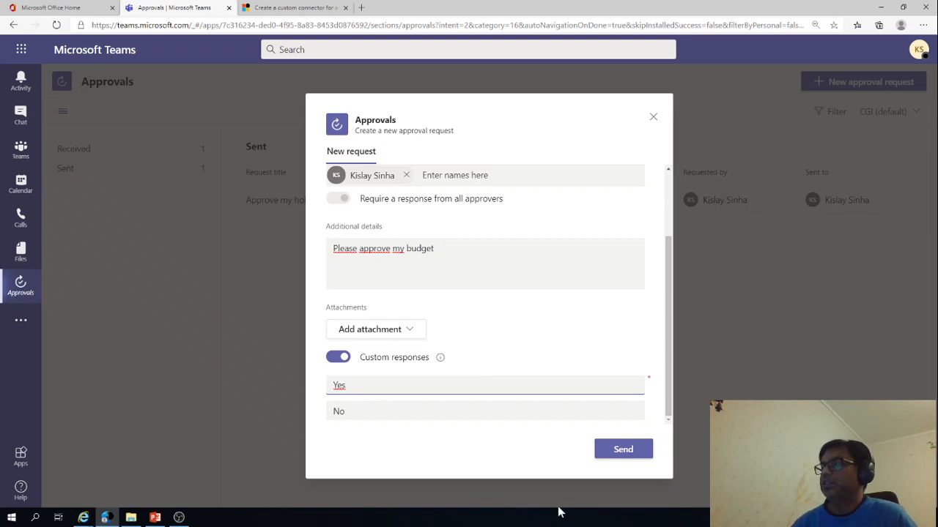
click(627, 455)
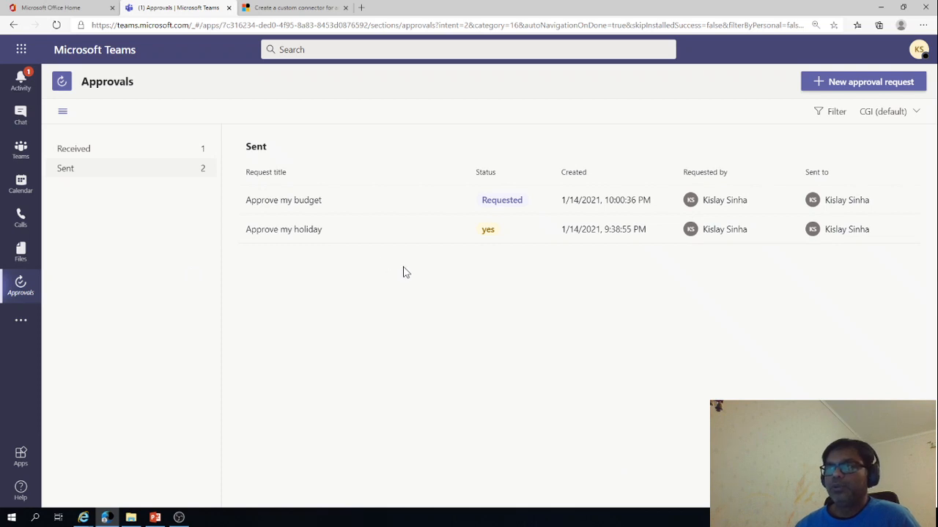
Open the "Approve my budget" request from the activity feed and enter the comment "yes approved"
click(27, 82)
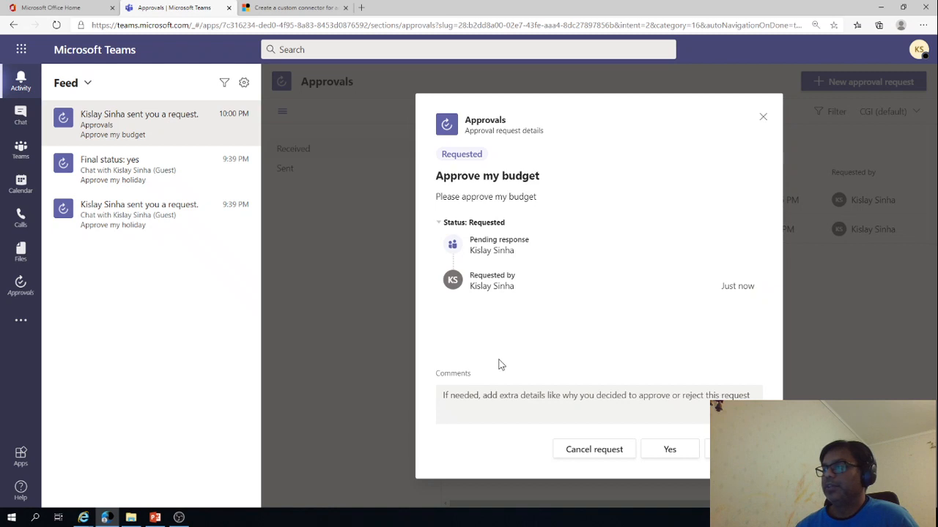
click(503, 402)
text(yes )
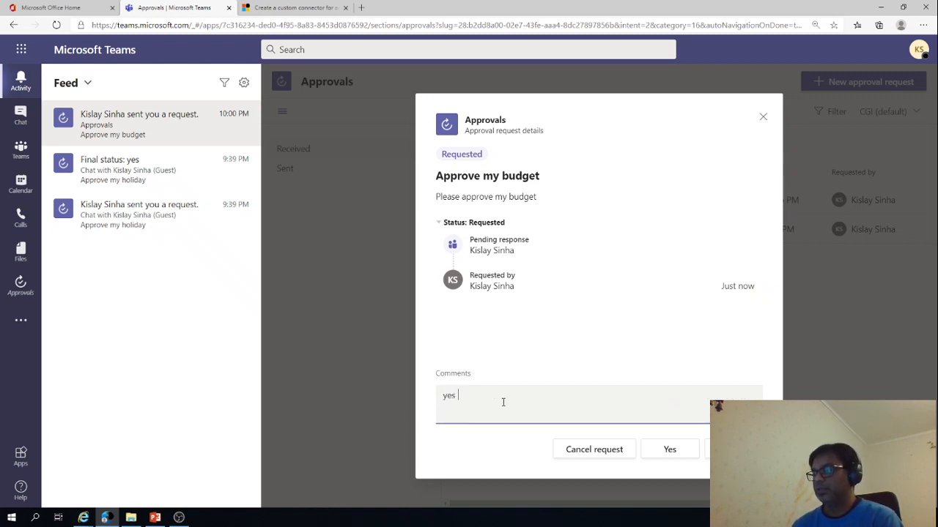
text(approved)
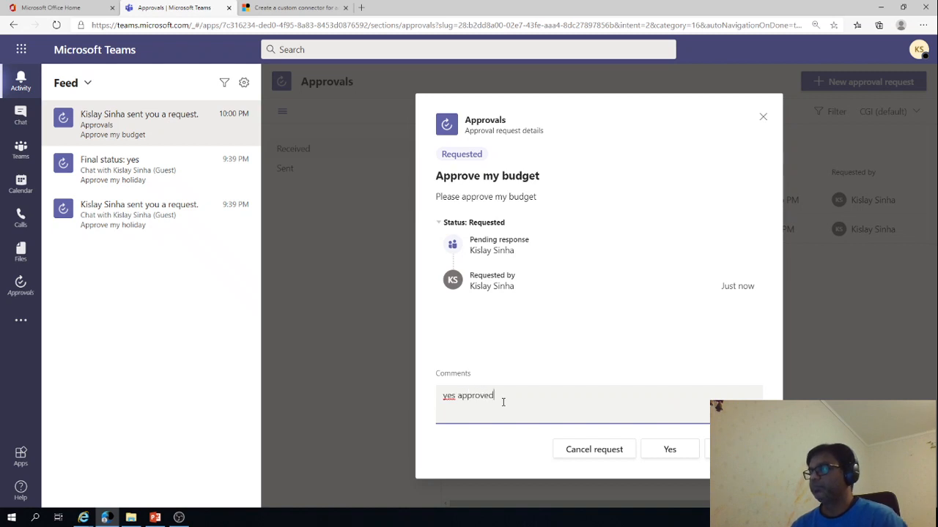
Respond "Yes" to the budget request and open its final status notification in the activity feed
click(668, 452)
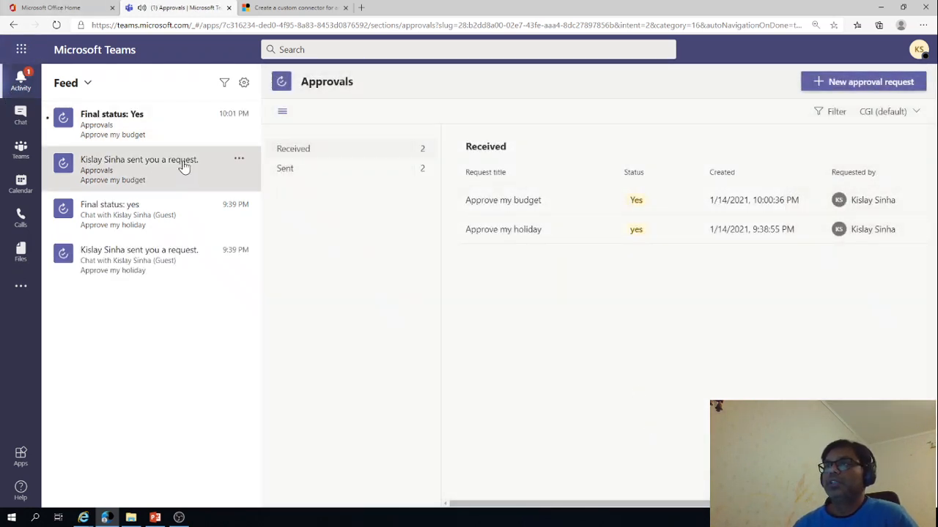
click(148, 134)
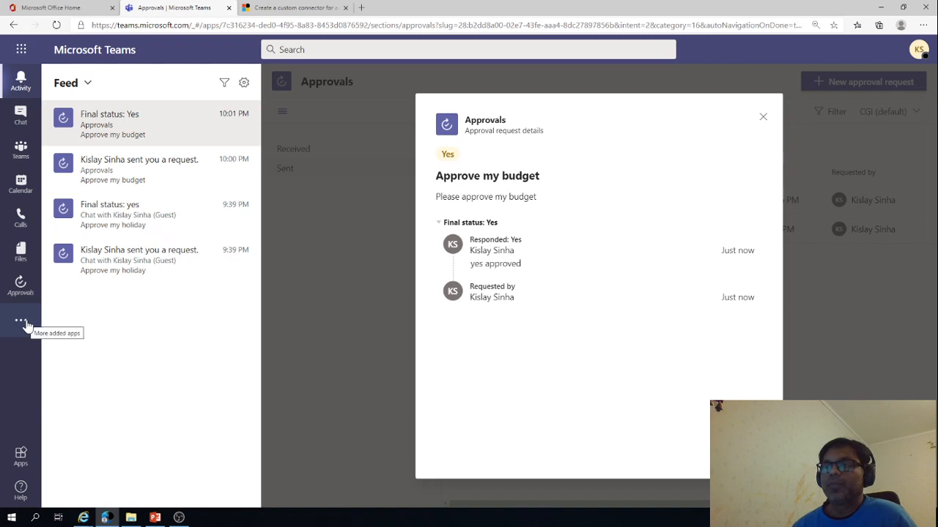
Search the full app catalogue for "apporvals" and open the details of Microsoft's Approvals app
click(20, 285)
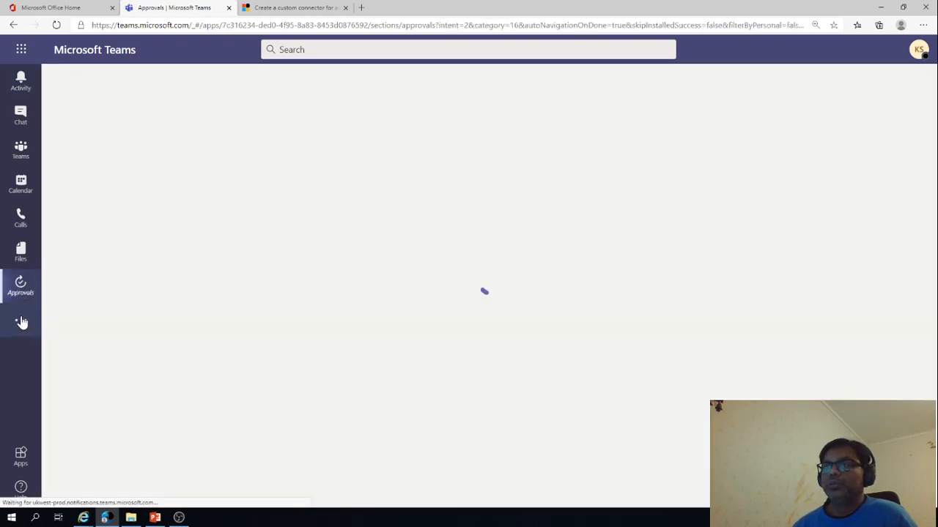
click(24, 330)
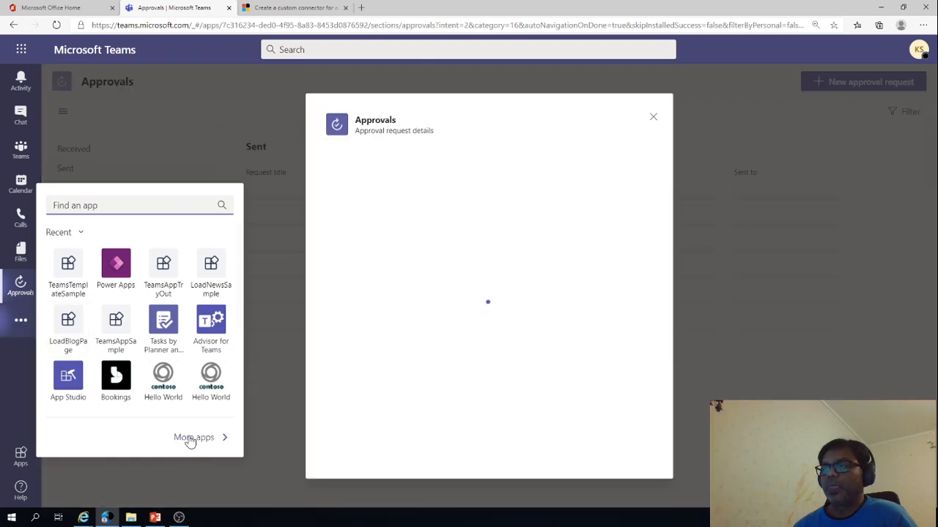
click(189, 439)
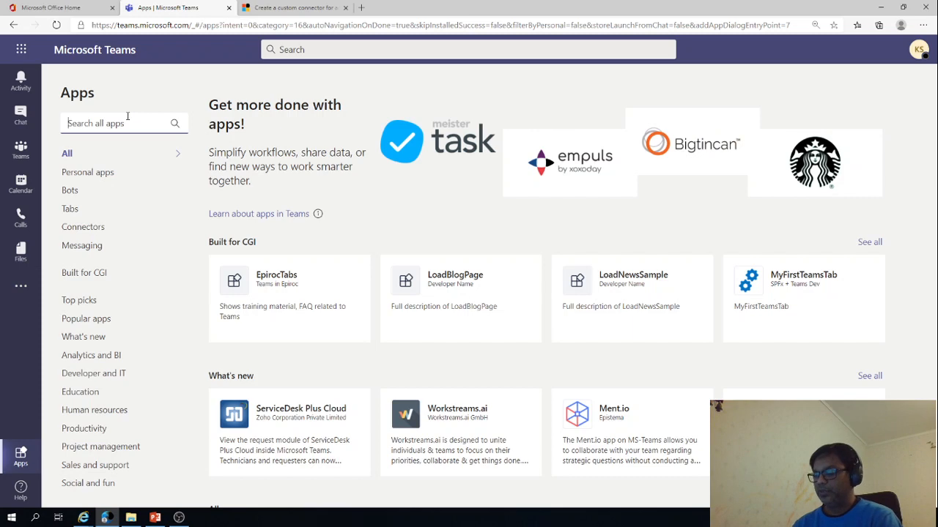
text(apporva)
key(BackSpace)
key(BackSpace)
key(BackSpace)
key(BackSpace)
text(rovals)
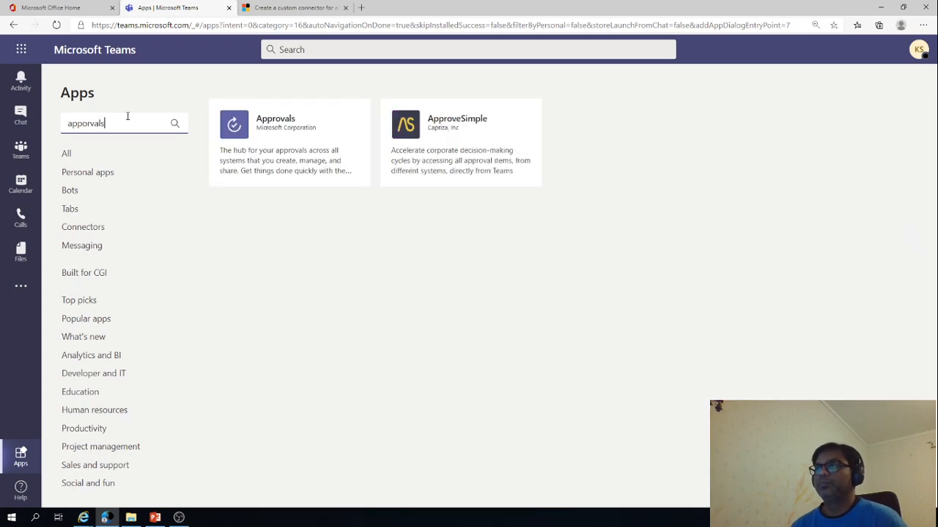
click(279, 150)
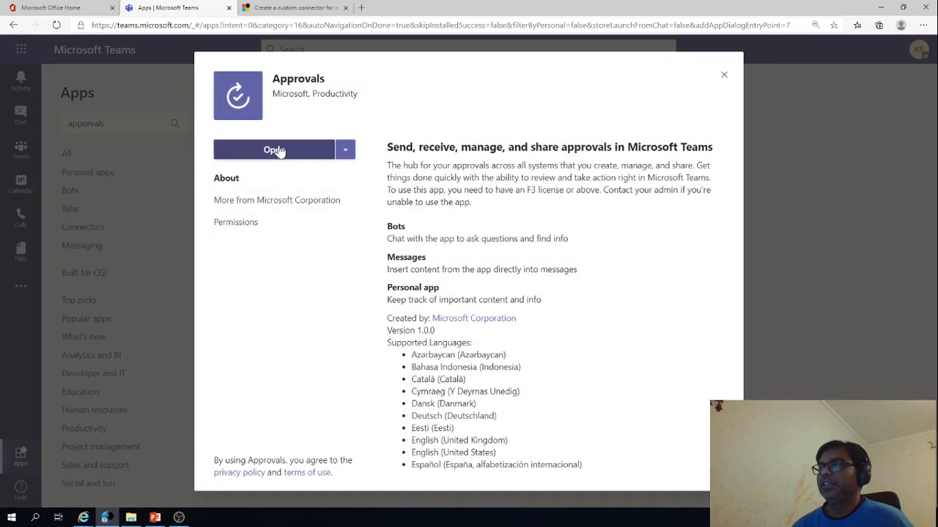
Add the Approvals app to a team, setting up its bot in the General channel of Human Resources
click(345, 153)
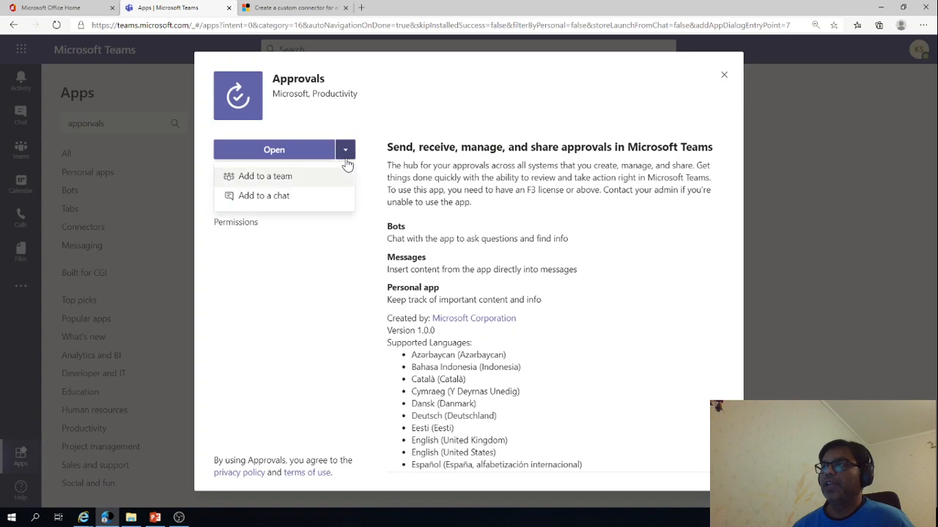
click(288, 179)
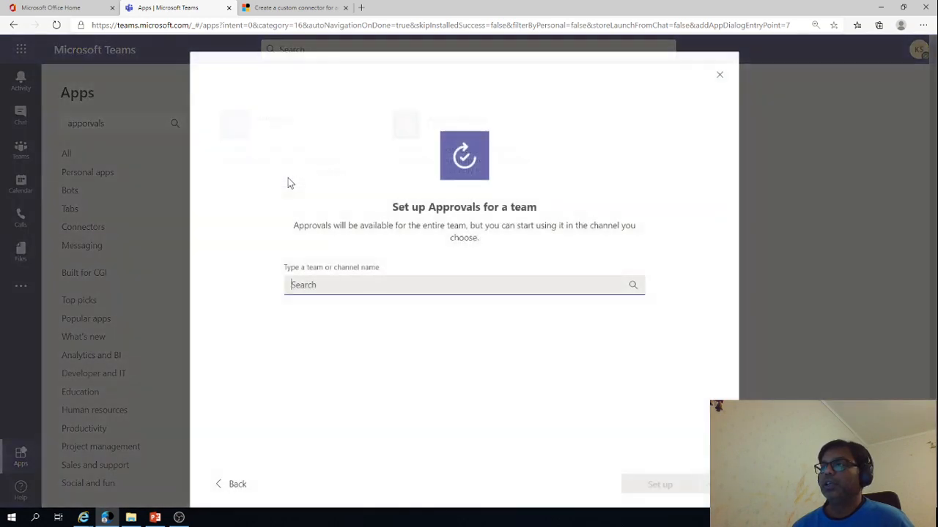
click(319, 285)
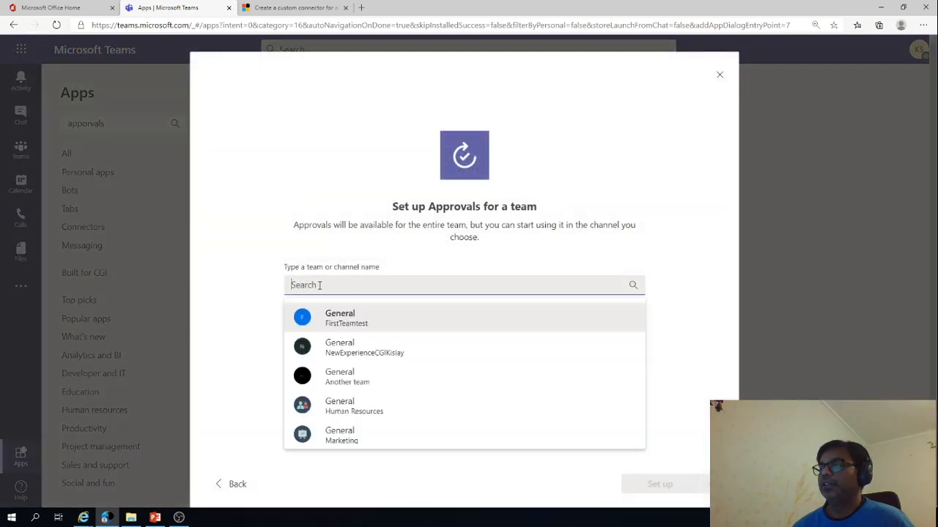
click(362, 414)
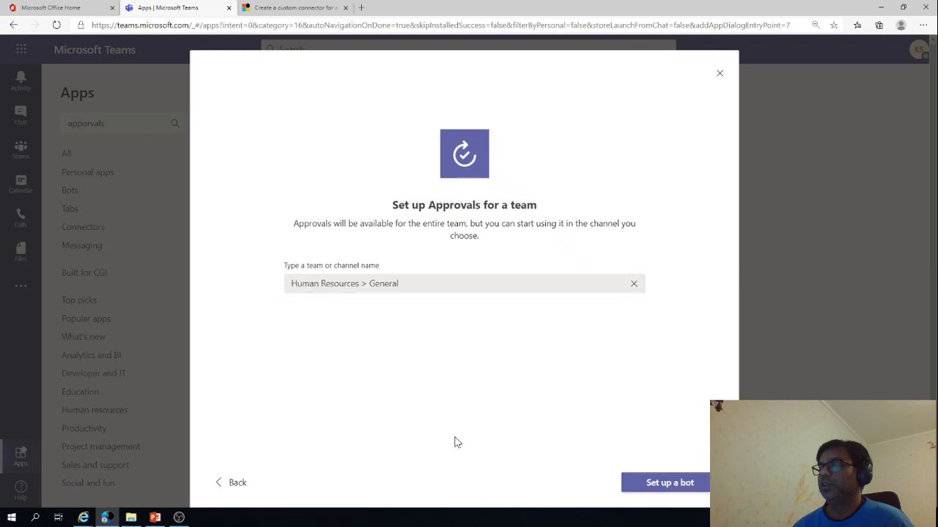
click(669, 480)
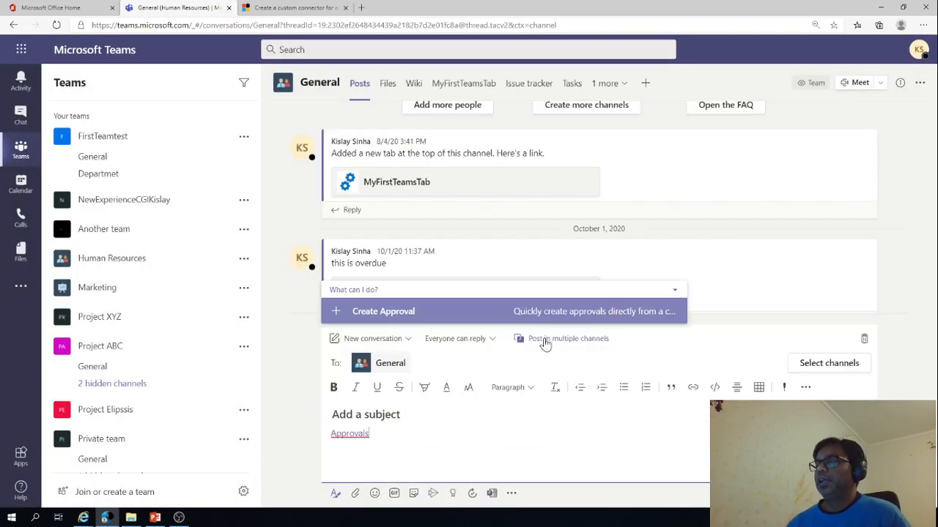
click(393, 312)
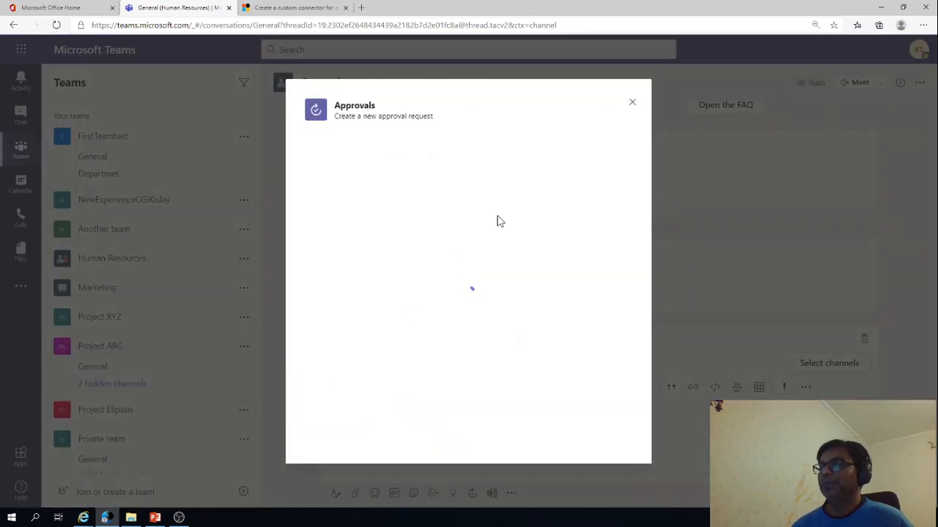
click(396, 255)
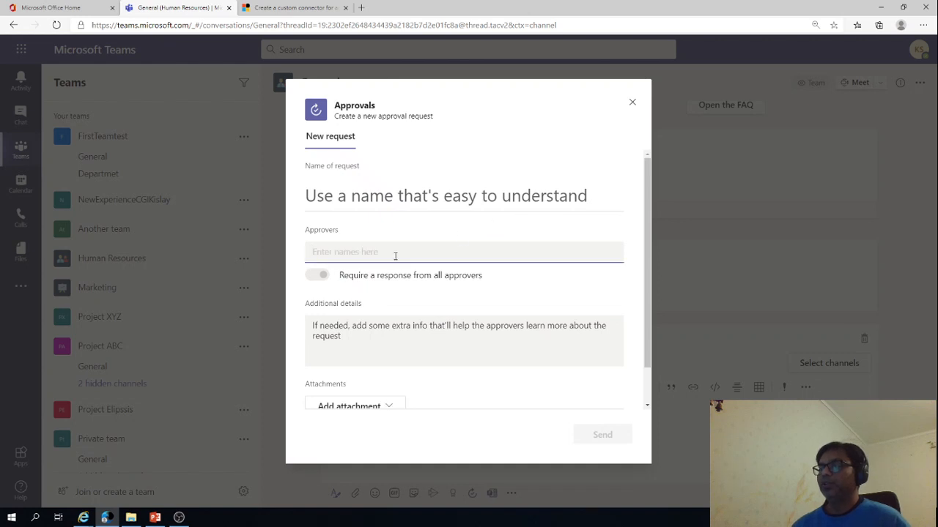
text(kis)
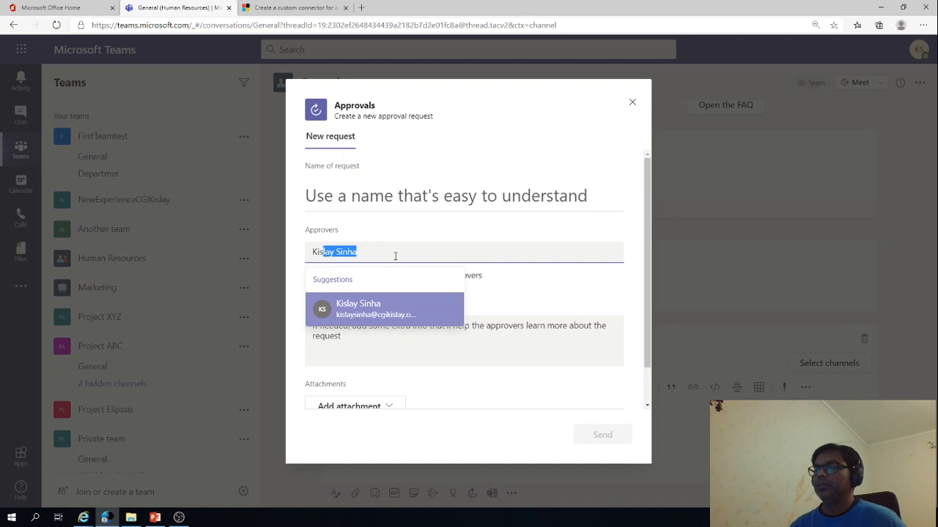
key(Return)
scroll(515, 386, down, 1)
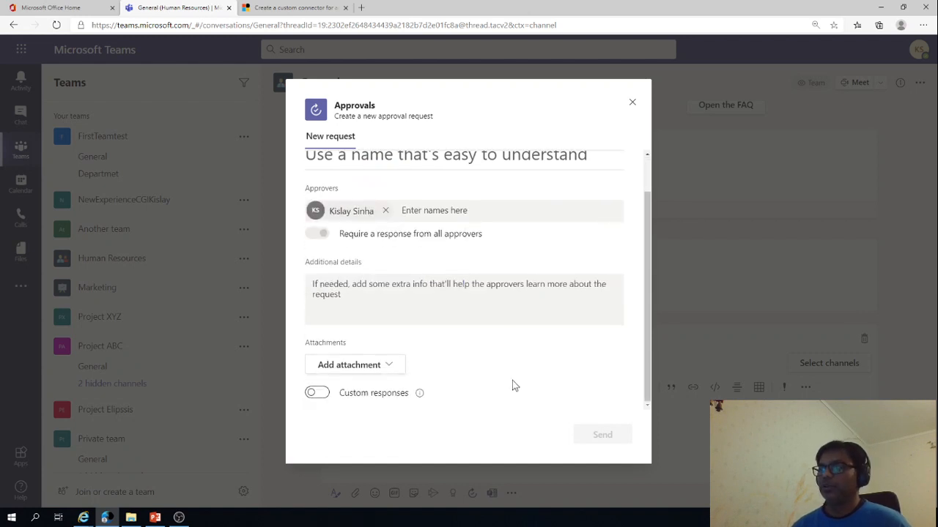
click(632, 102)
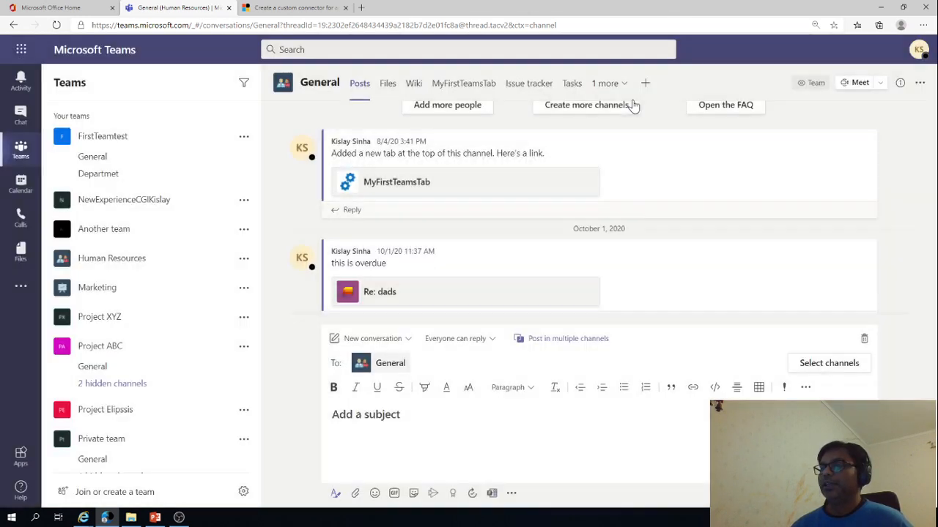
Search the app catalogue for "approvals" and open the details of the Approvals app
click(22, 454)
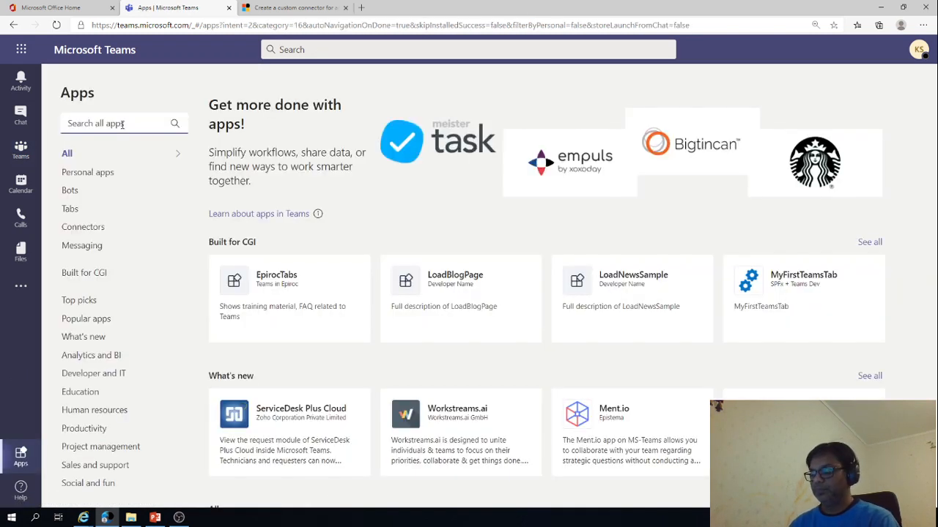
click(122, 124)
text(approva)
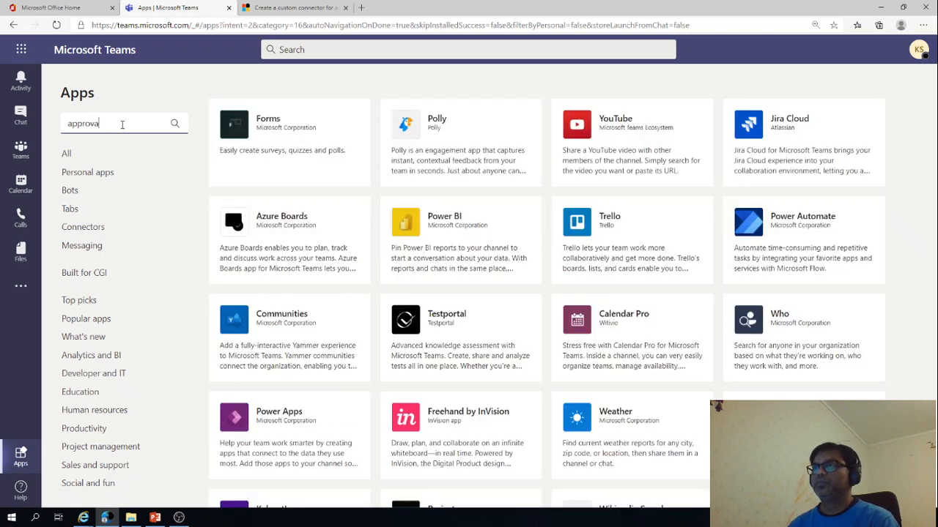
text(ls)
click(283, 143)
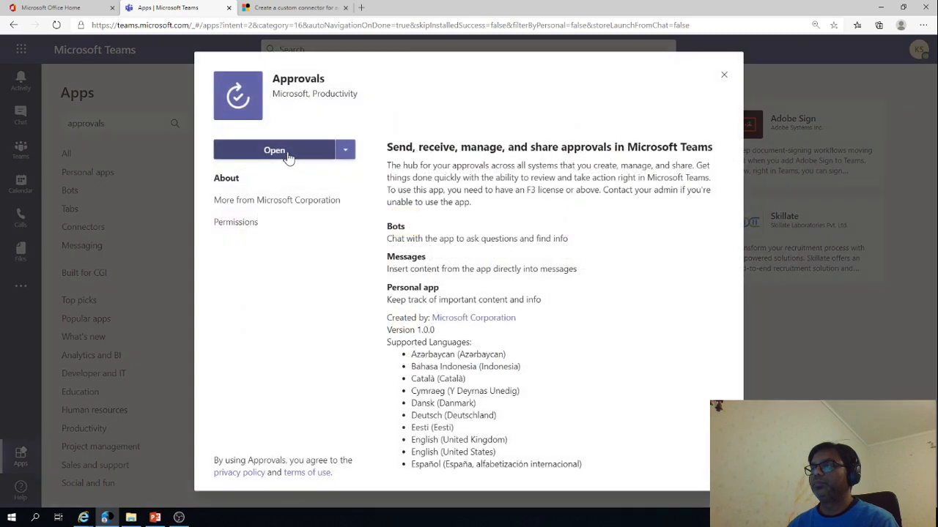
Add the Approvals app to a chat, setting up its bot in the existing chat with the guest user
click(346, 152)
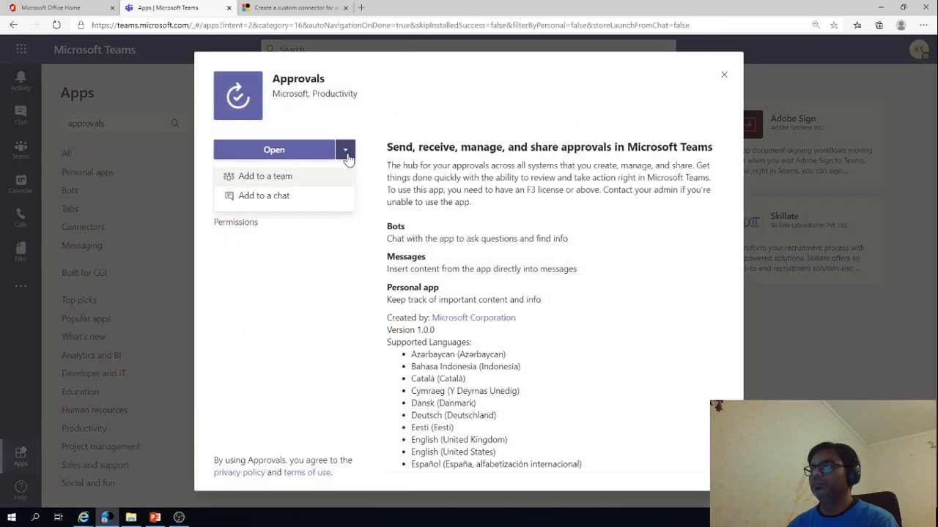
click(285, 198)
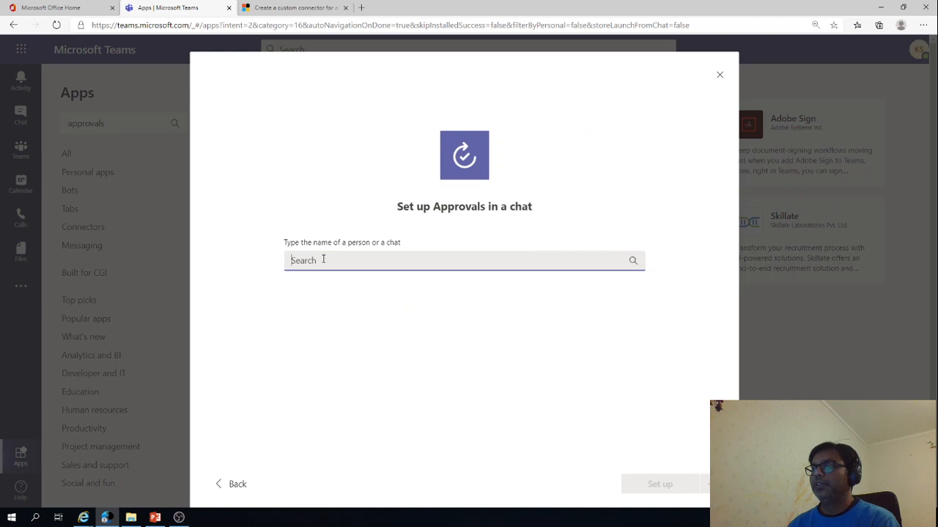
click(323, 260)
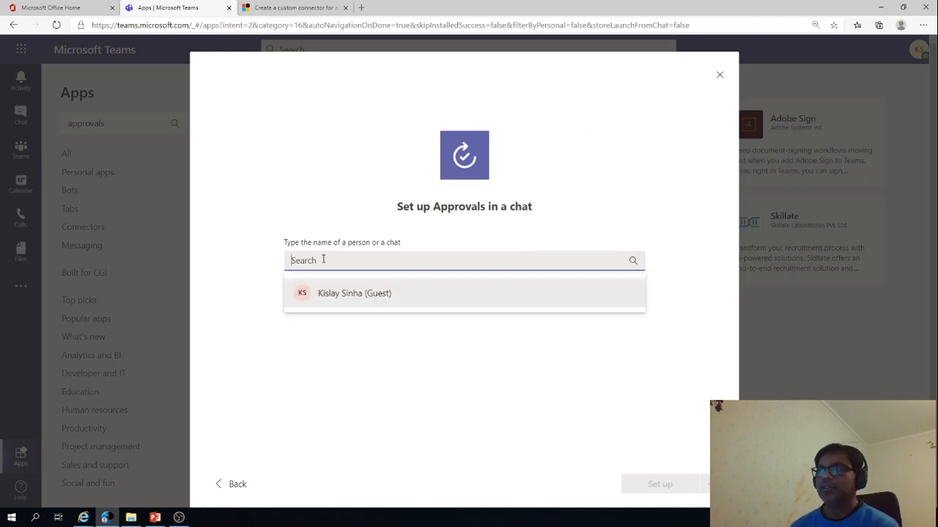
click(336, 301)
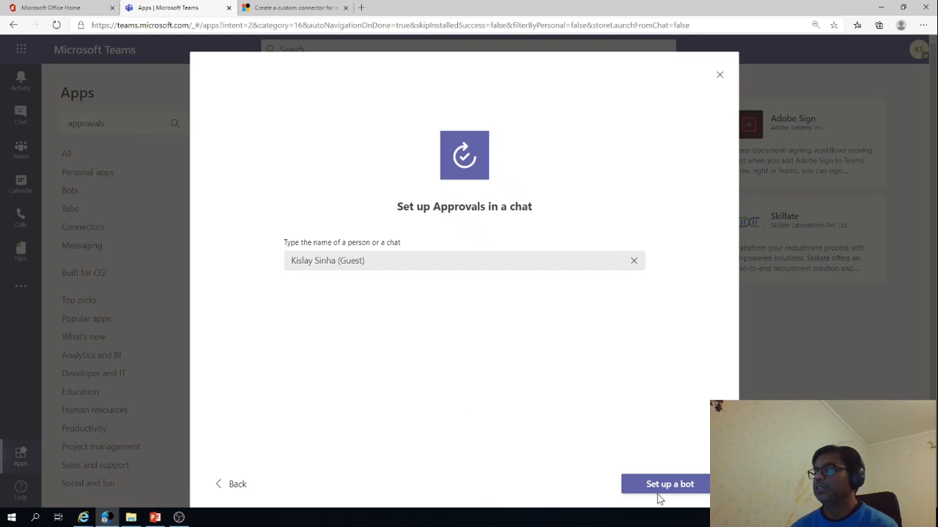
click(651, 485)
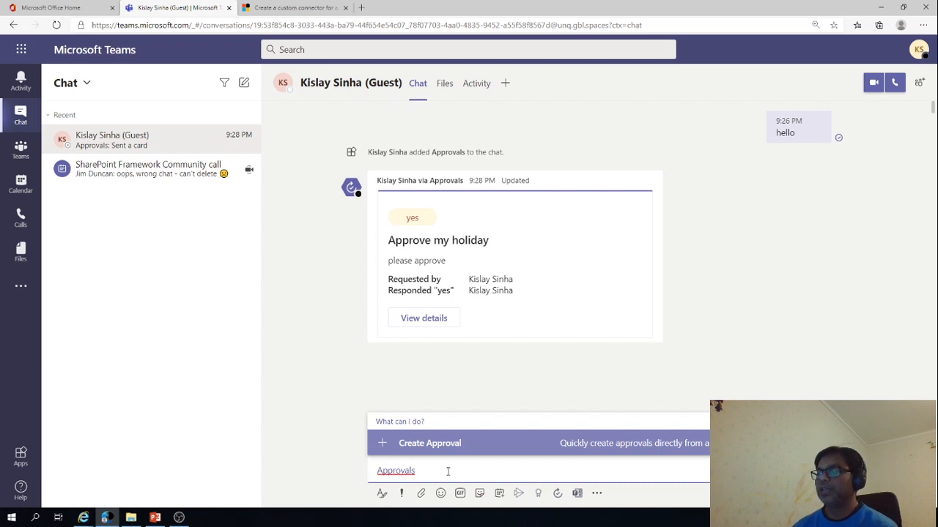
Create an approval request from the chat and add your own account as its approver
click(586, 443)
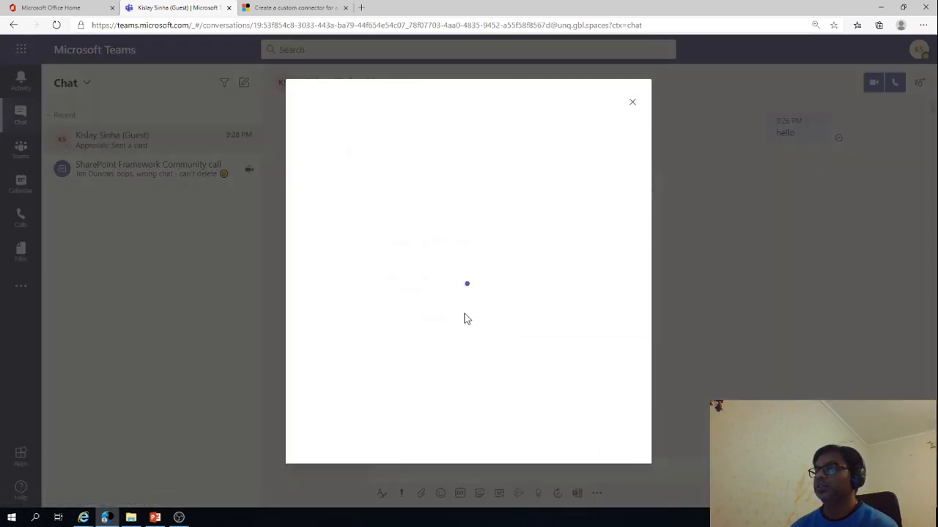
click(422, 251)
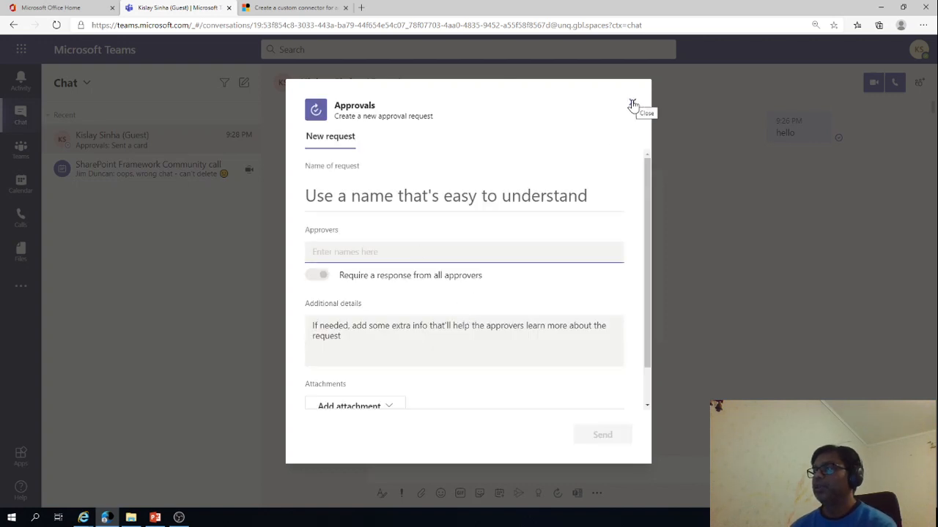
text(kis)
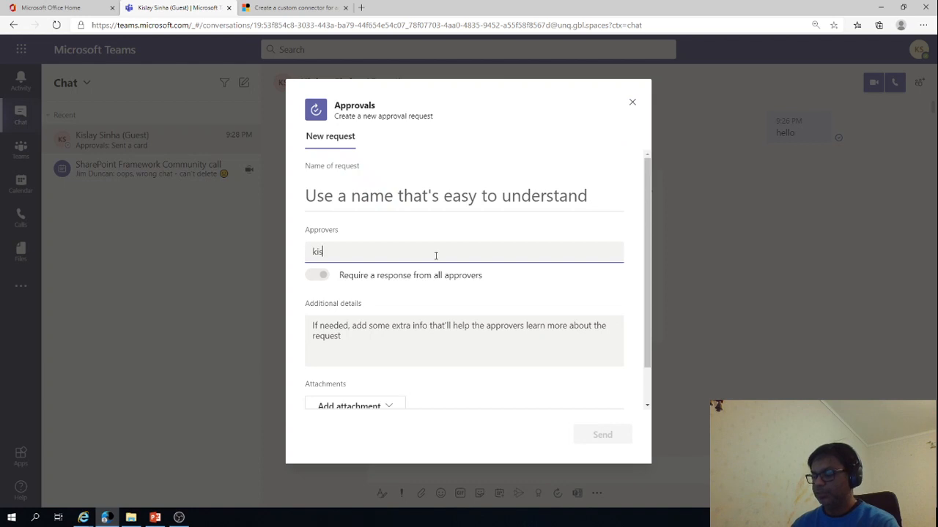
click(390, 304)
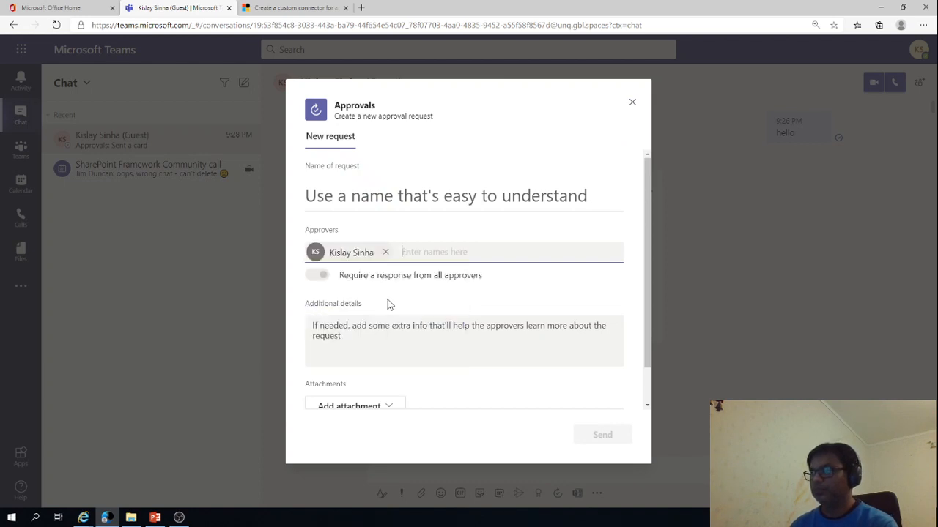
Enter "please approve my leave" as the request's additional details
click(360, 337)
text(please approve my leave)
Name the request "Approve my holiday" and send it to the chat
click(342, 199)
text(Ap)
click(344, 218)
scroll(439, 396, down, 1)
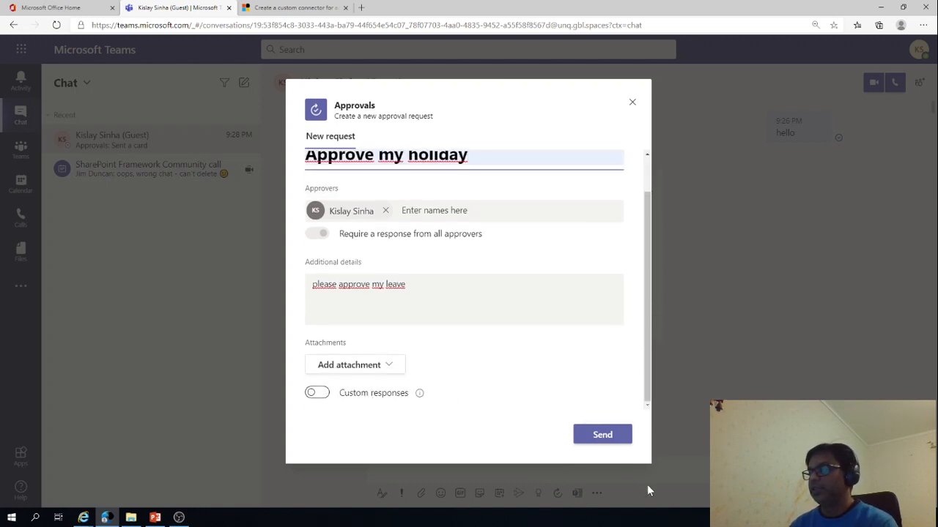
click(605, 436)
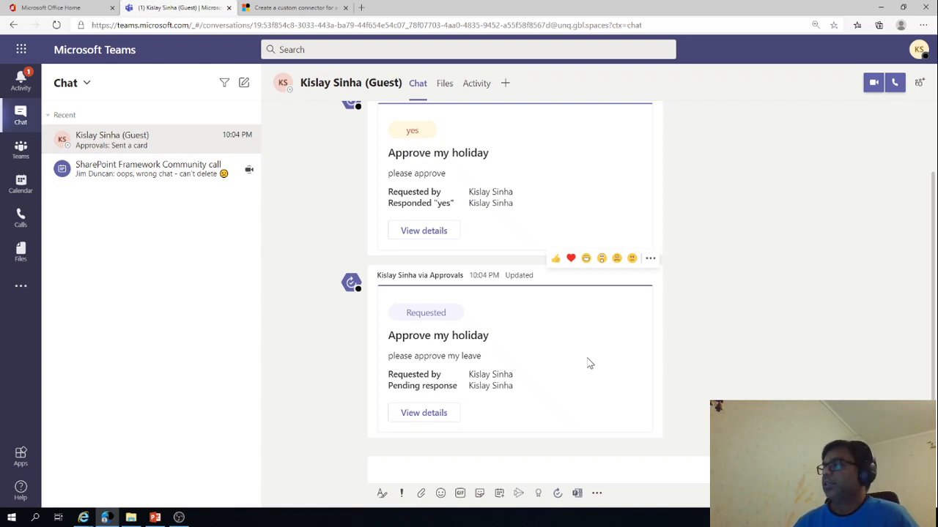
Approve the new "Approve my holiday" request from its details and open its final status in the activity feed
click(449, 413)
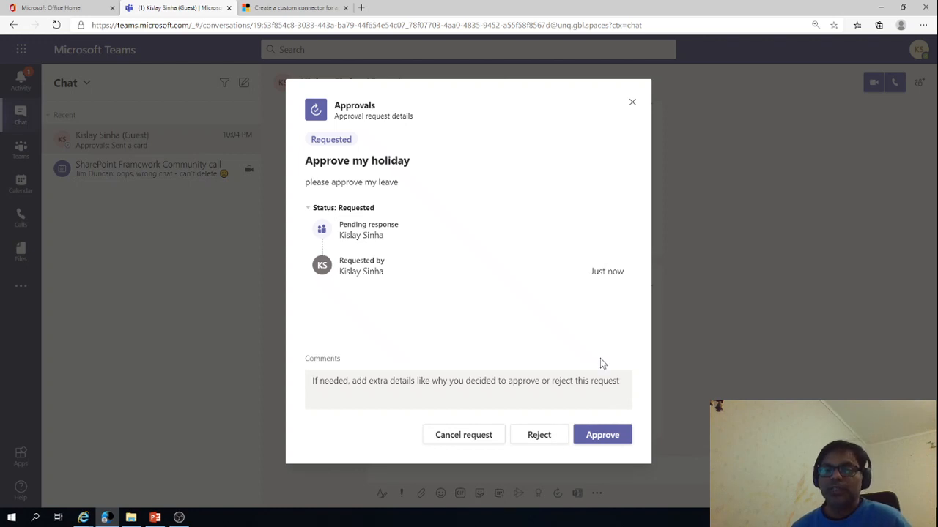
click(600, 437)
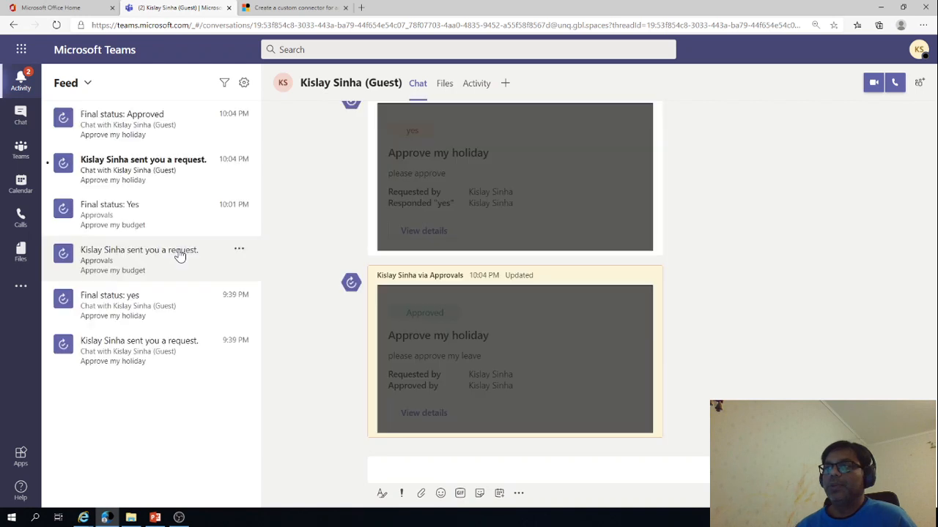
click(155, 142)
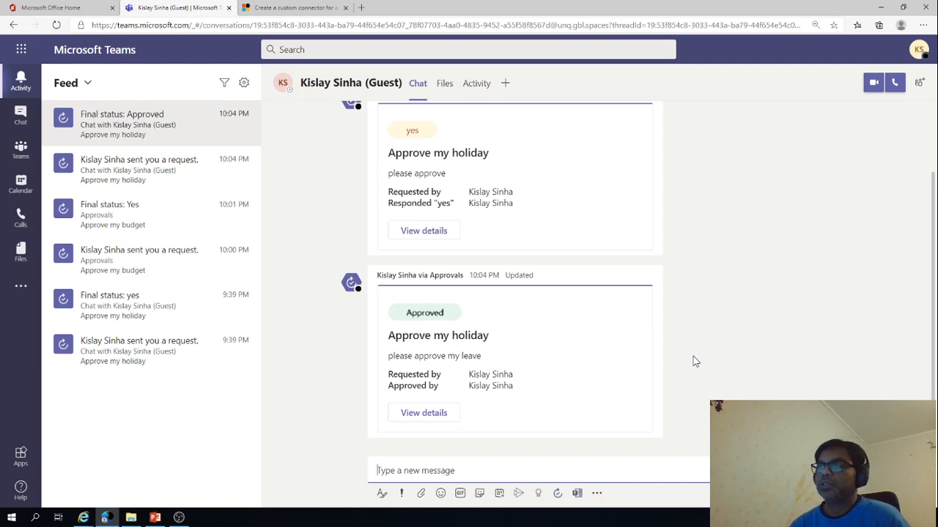
Check the new approval request form from a conversation in Project XYZ's General channel, and close it without sending
click(20, 163)
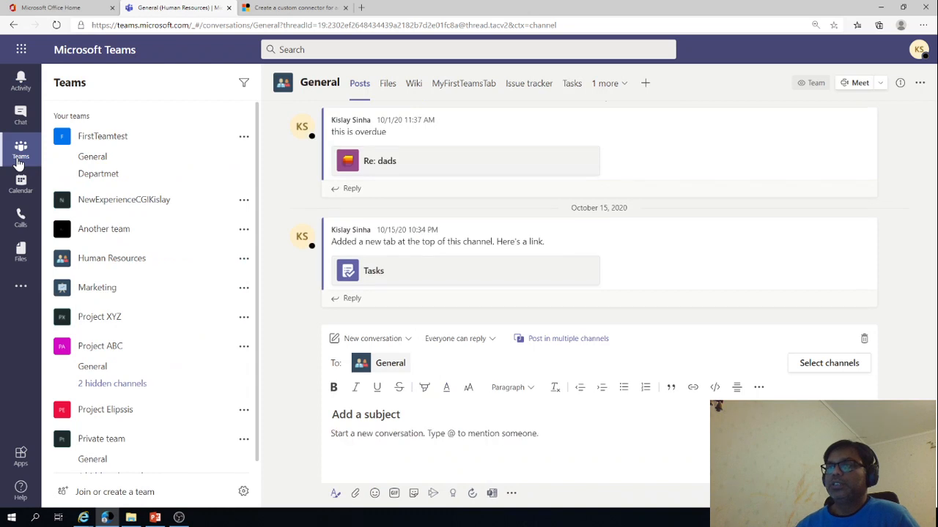
click(107, 319)
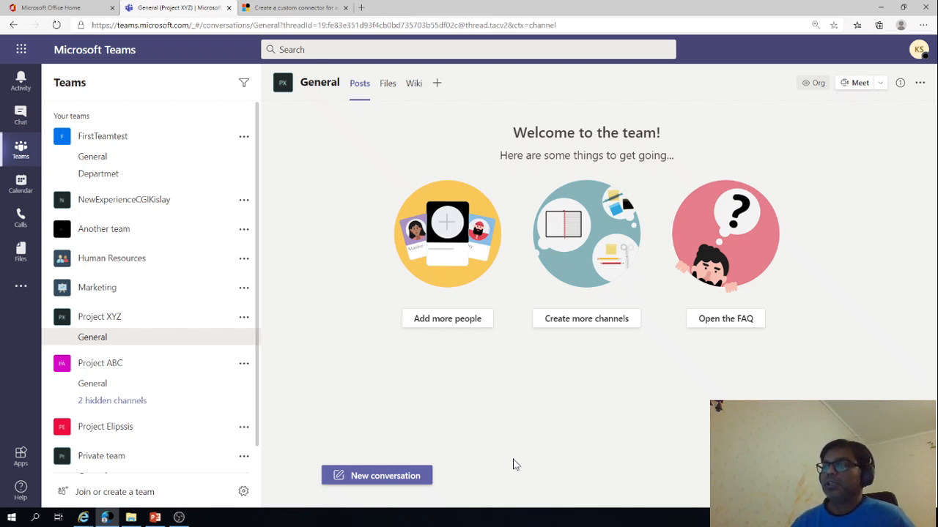
click(372, 476)
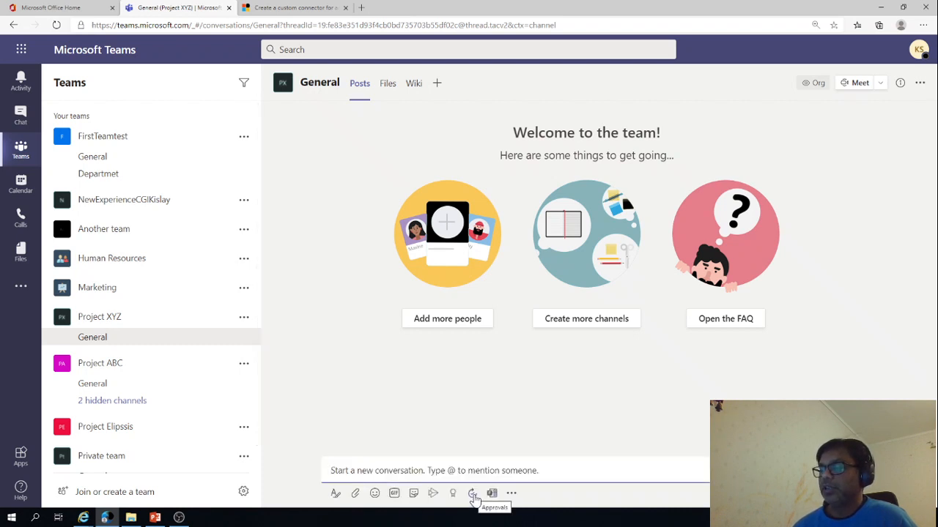
click(473, 494)
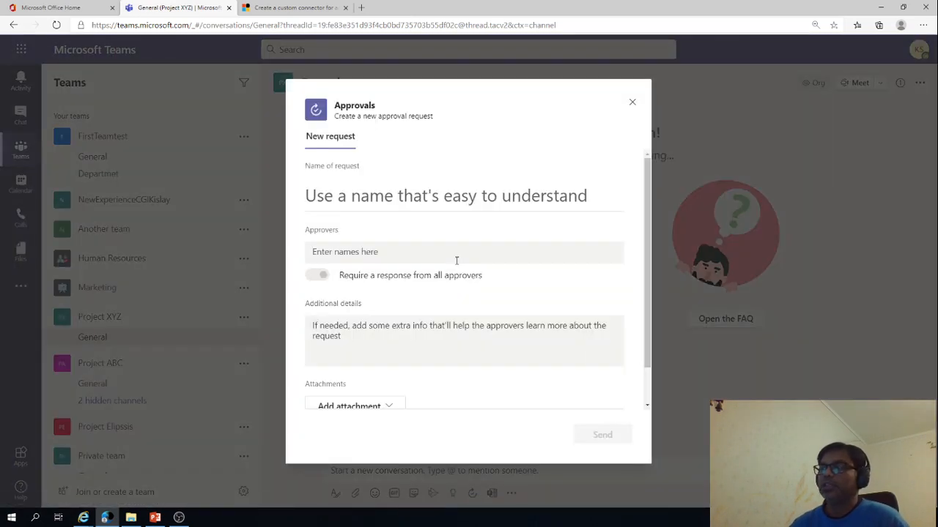
click(634, 99)
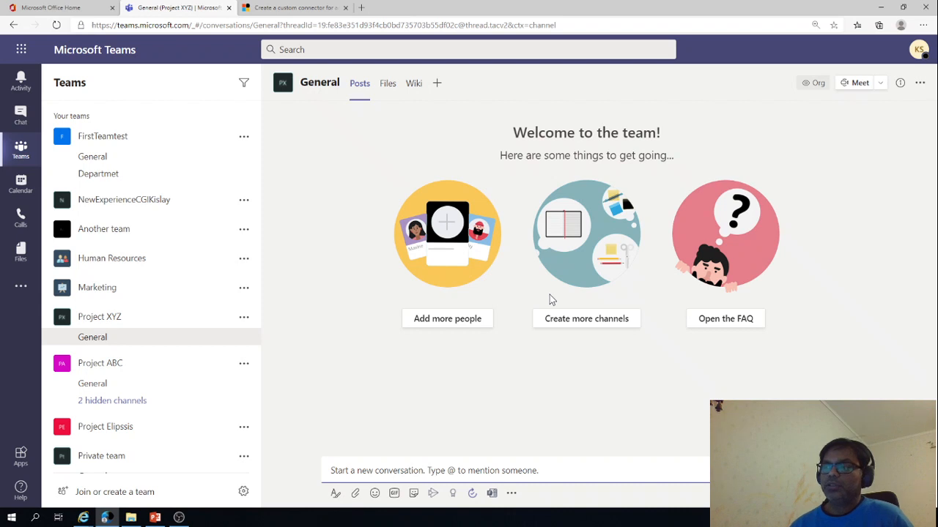
Switch to the PowerPoint slide show about the Approvals app in Microsoft Teams
click(153, 520)
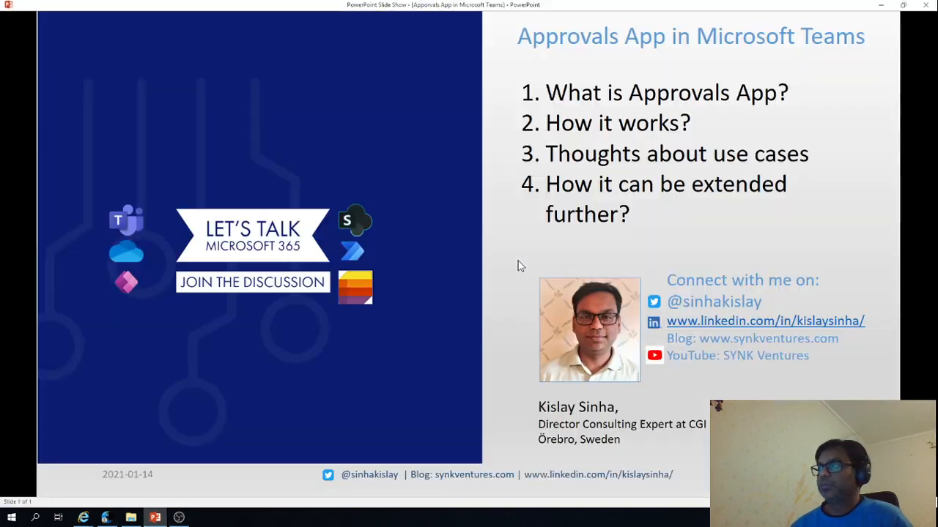